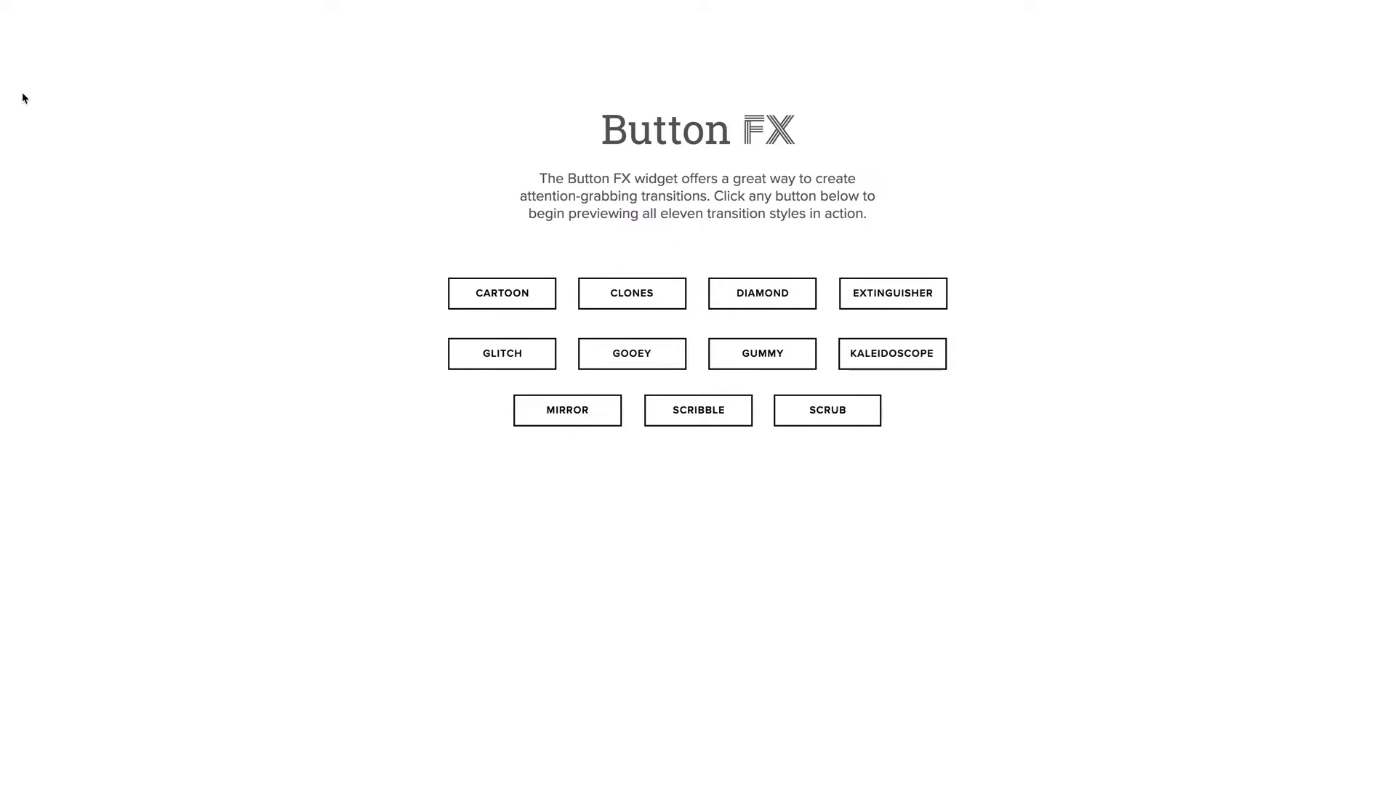
Preview the Cartoon, Clones, Diamond, Gooey and Scrub transitions on the Button FX demo page.
left_click(498, 294)
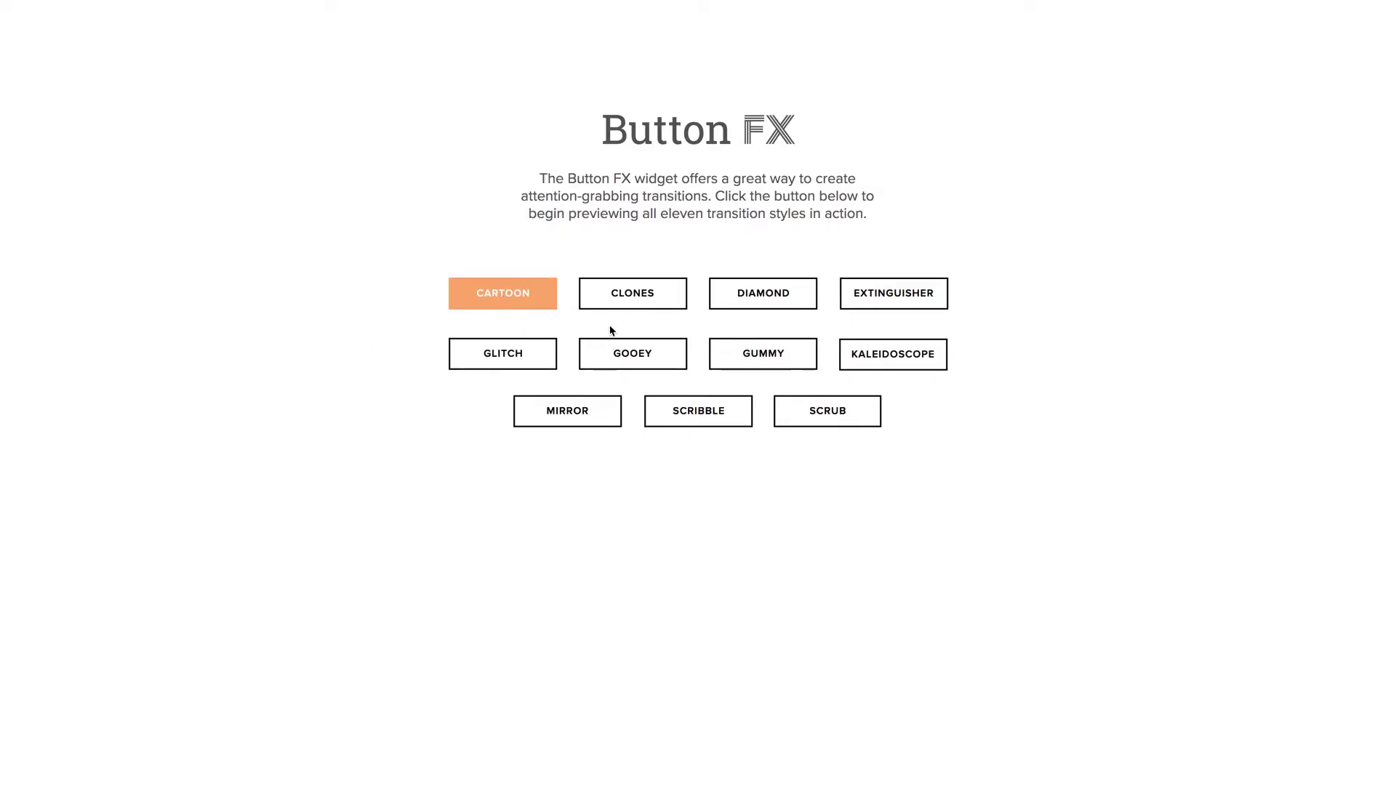
left_click(629, 305)
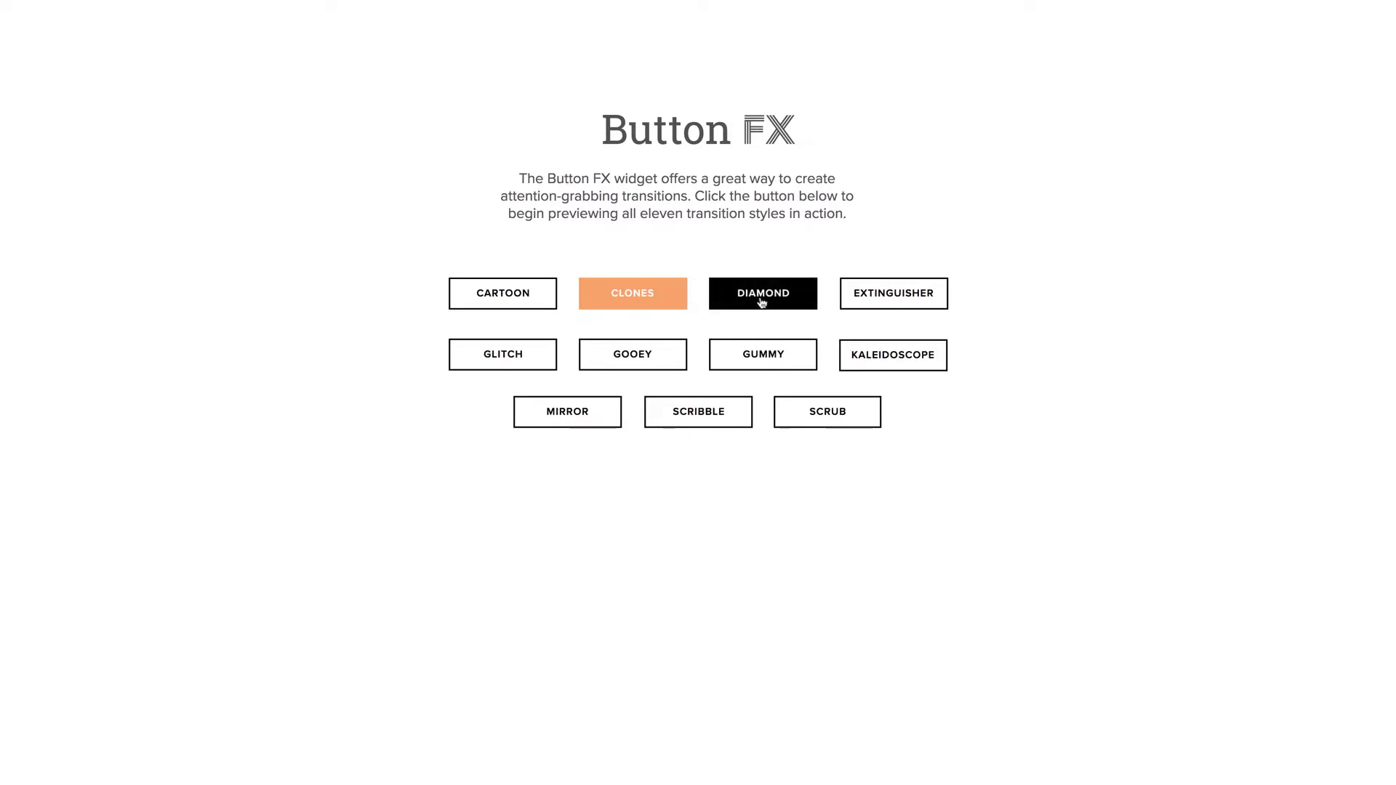
left_click(739, 306)
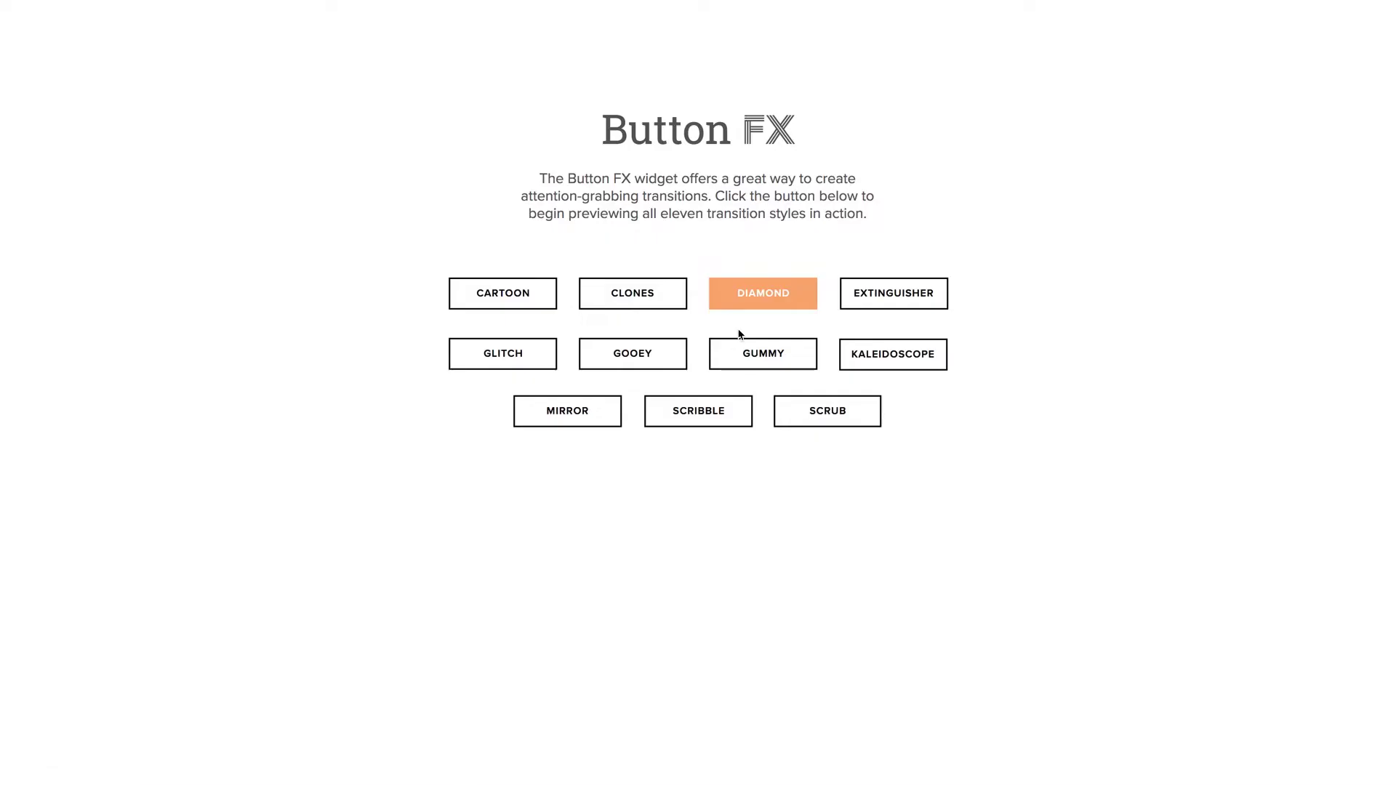
left_click(645, 360)
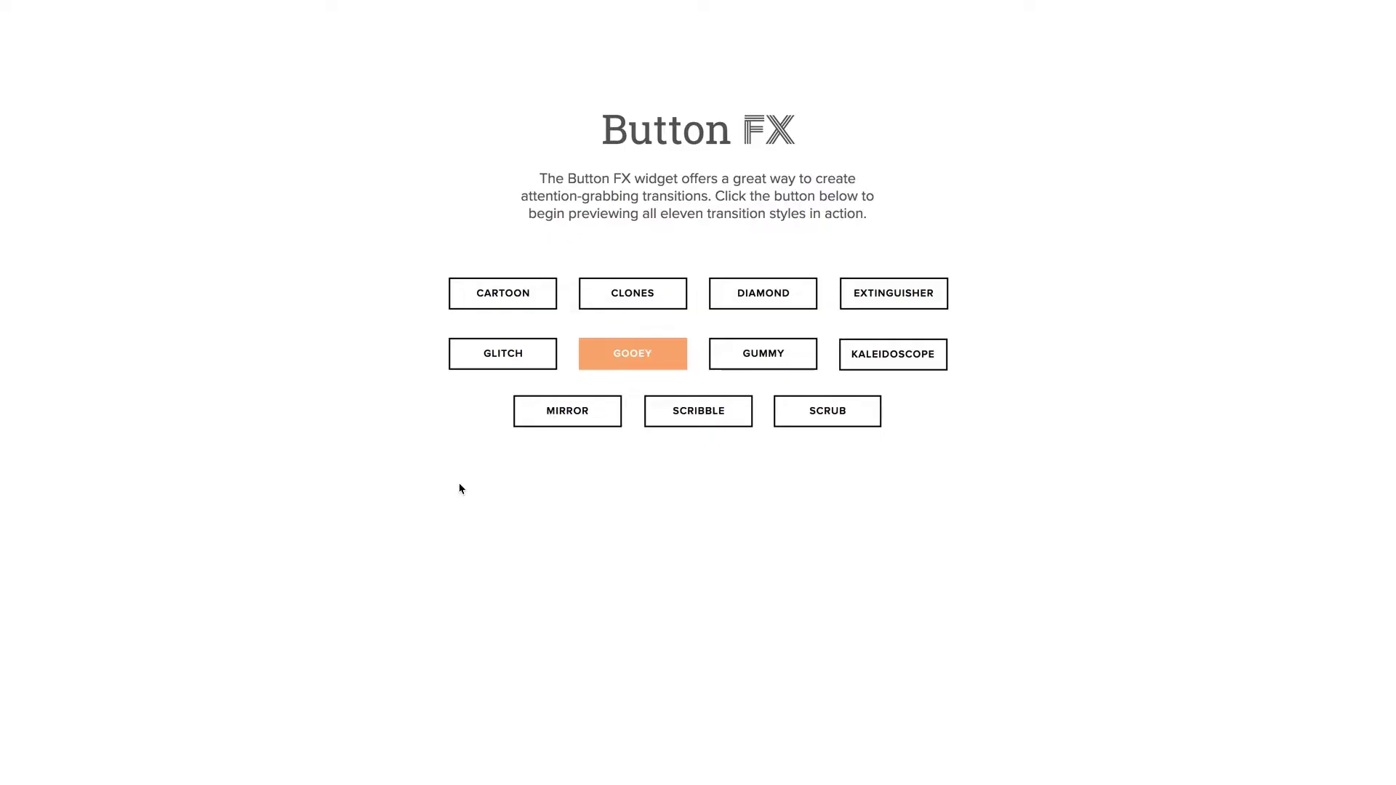
left_click(836, 423)
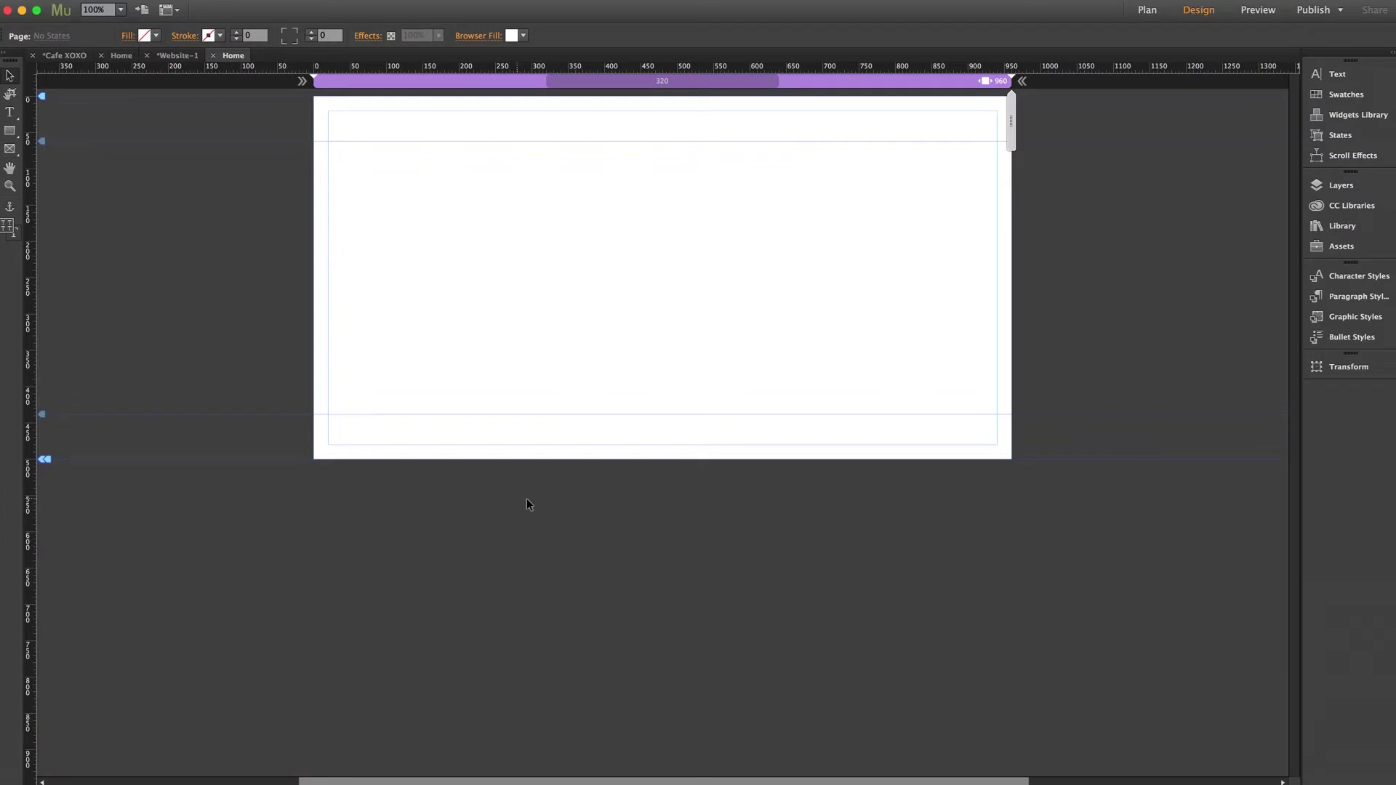
In Adobe Muse, place the Button FX widget from the library on the Home page at about X 55, Y 151.
left_click(1316, 227)
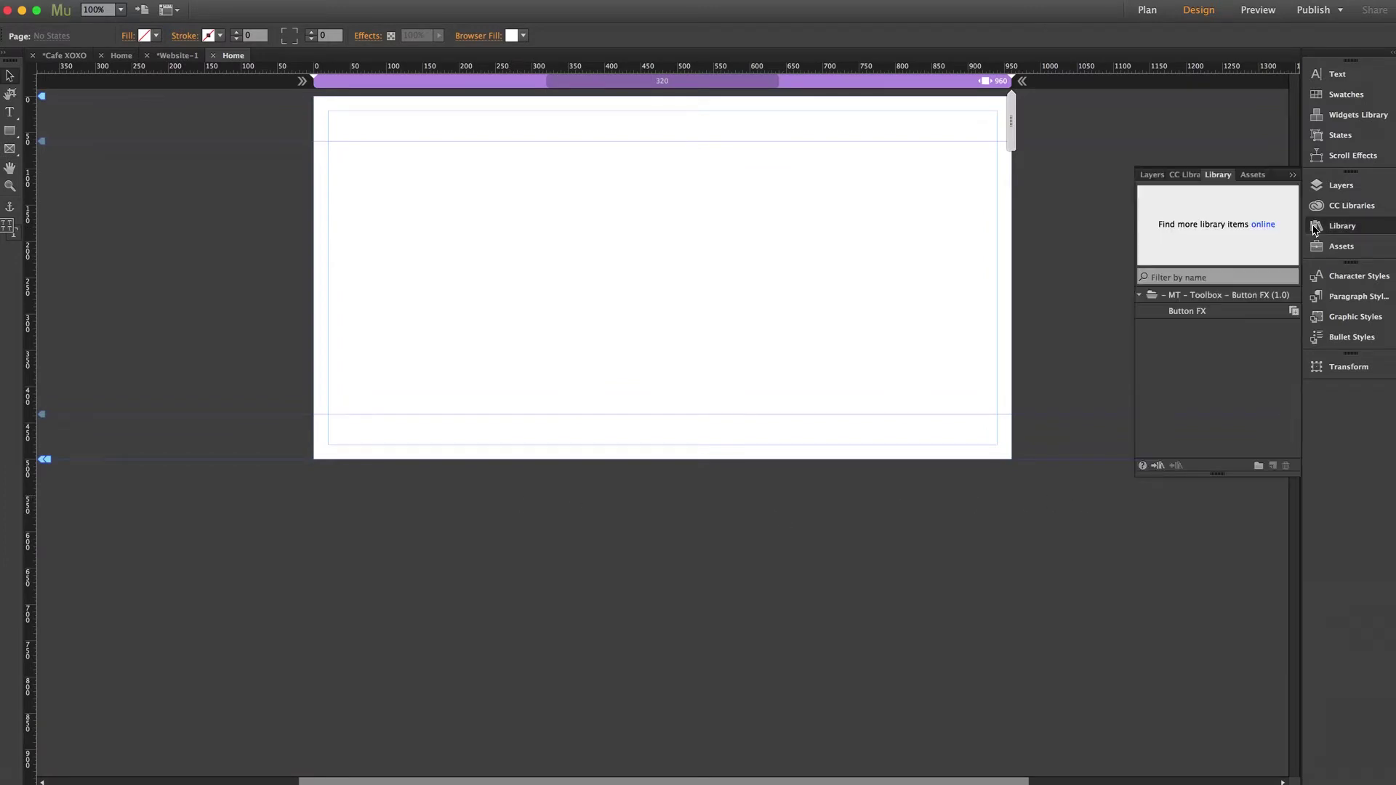
left_click(1190, 311)
left_click_drag(1191, 311, 365, 215)
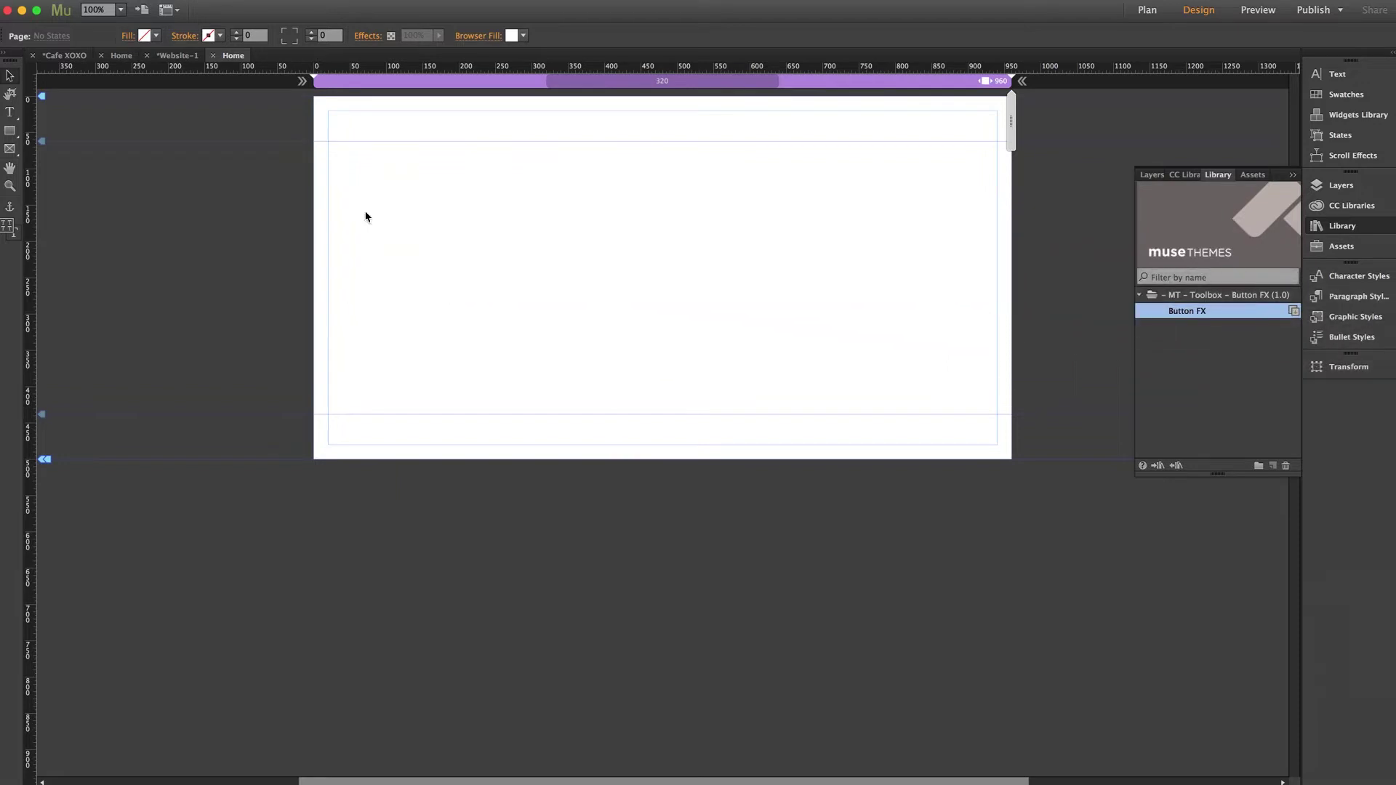
left_click(837, 166)
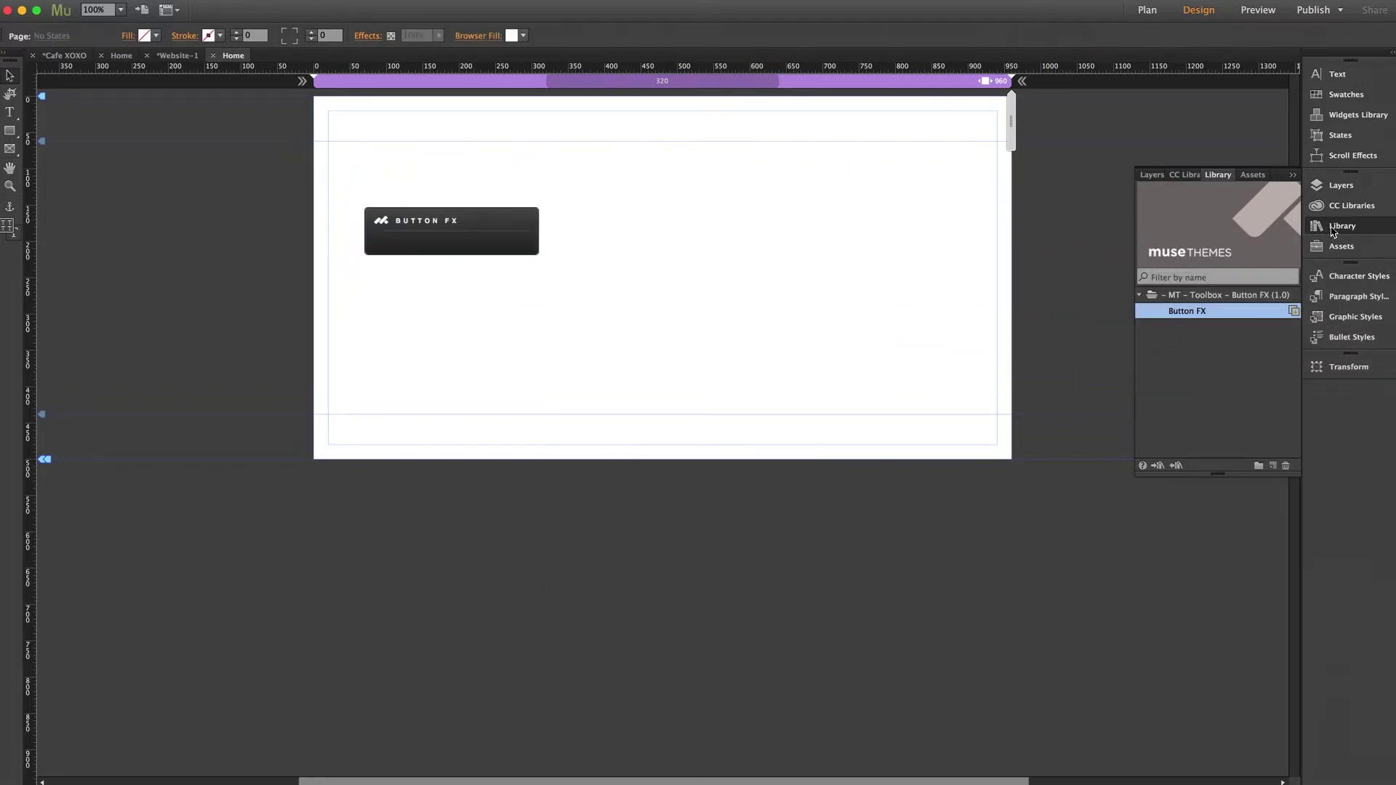
mouse_move(414, 240)
left_mouse_down()
mouse_move(458, 234)
mouse_move(396, 239)
left_mouse_up()
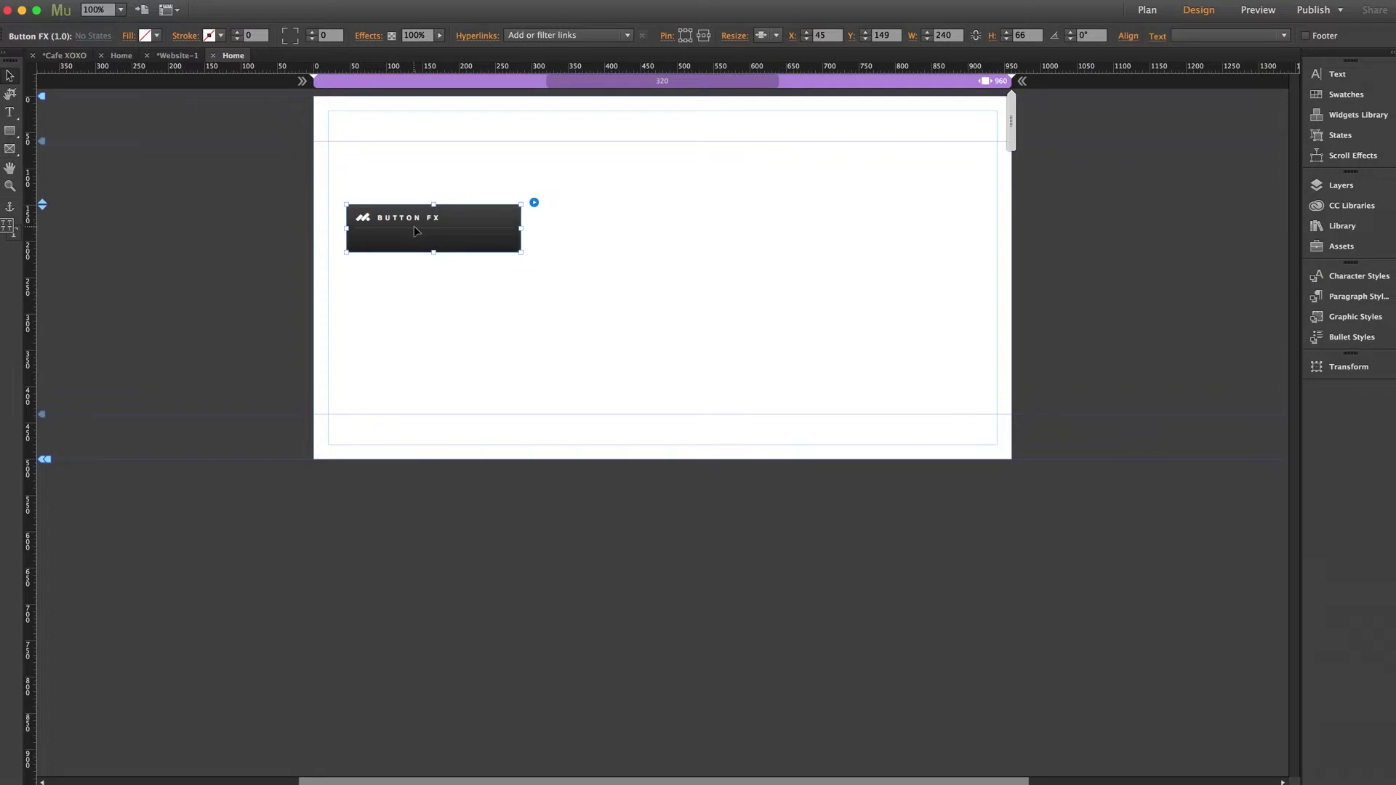
mouse_move(416, 231)
left_mouse_down()
mouse_move(477, 231)
mouse_move(423, 231)
left_mouse_up()
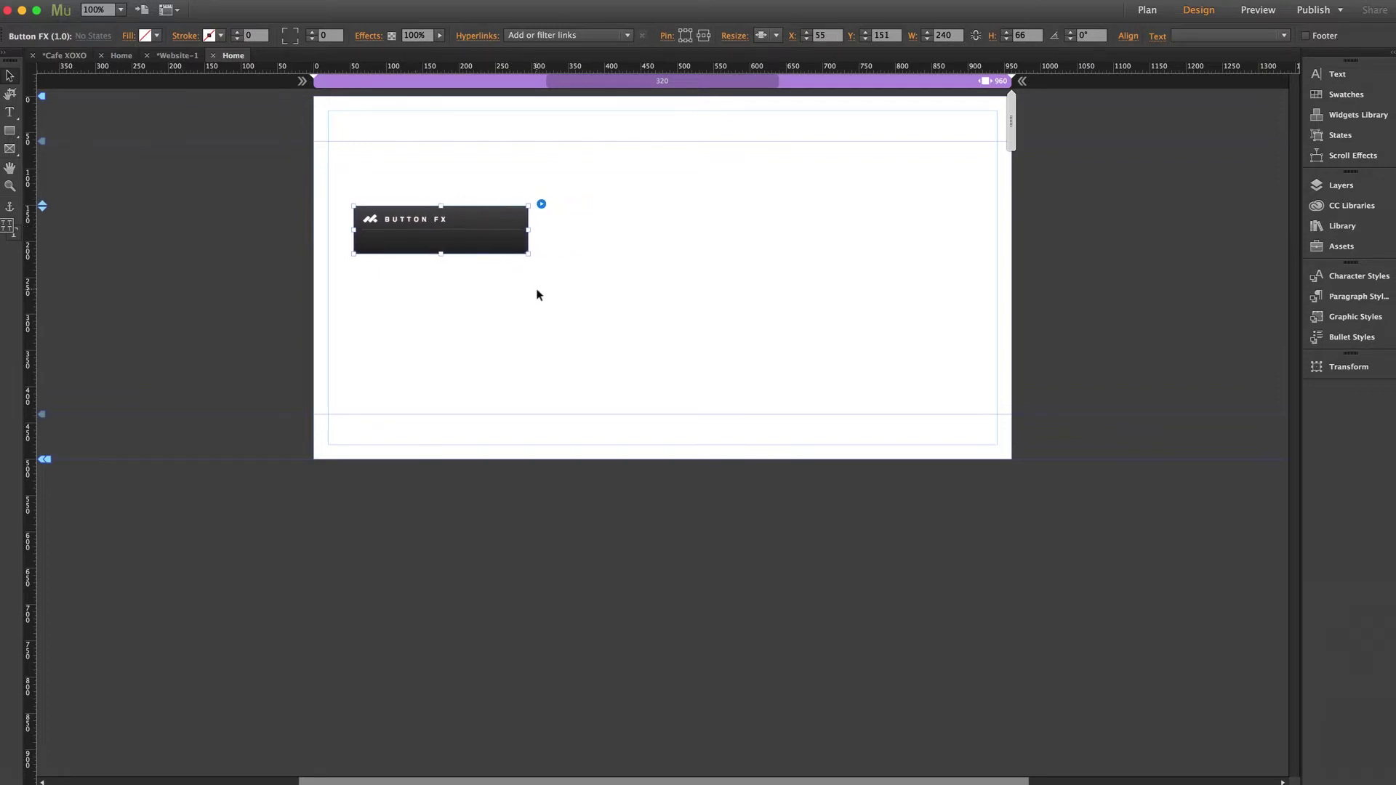
Try the widget's Button Action choices Open Modal, Redirect to URL (Block) and Redirect to URL (Button), ending on Redirect to URL (Block).
left_click(542, 205)
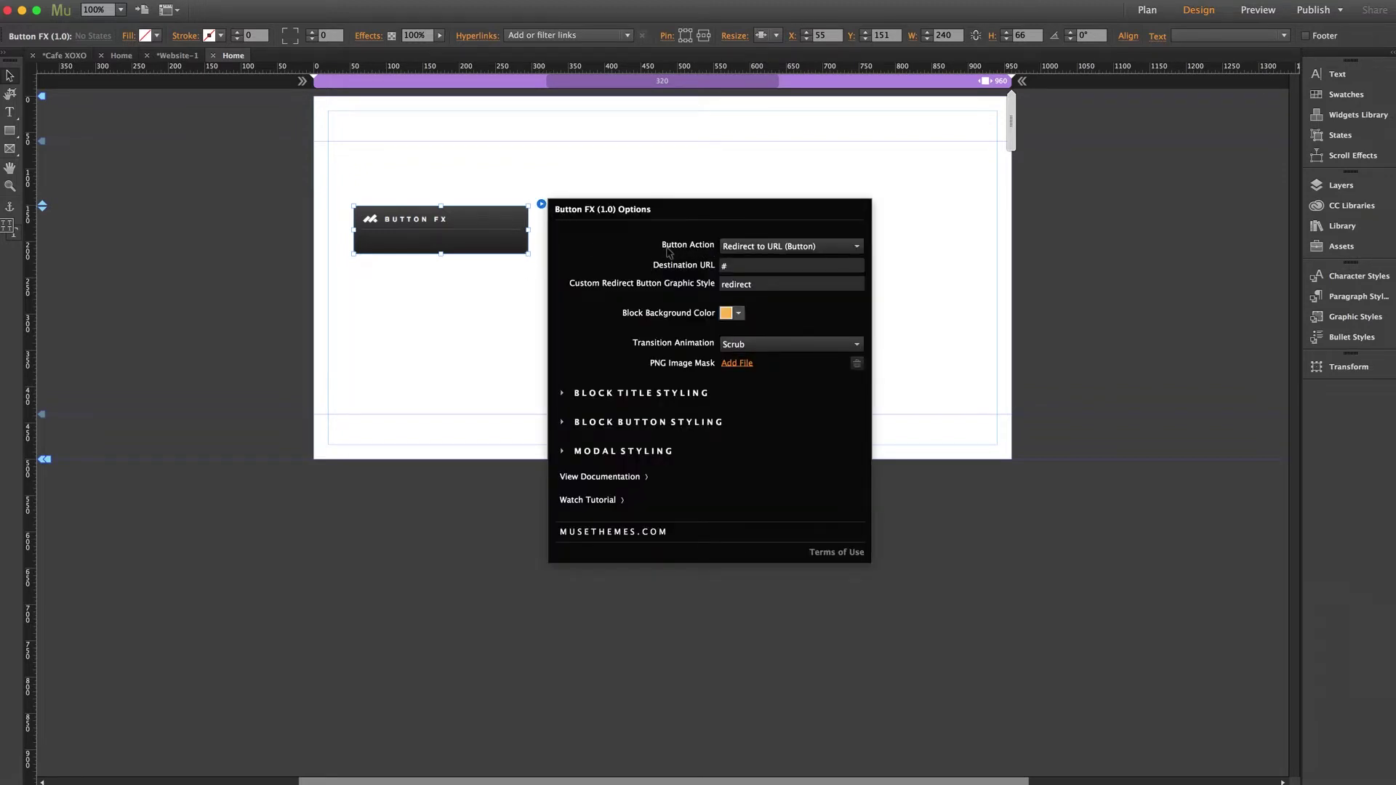
left_click(749, 247)
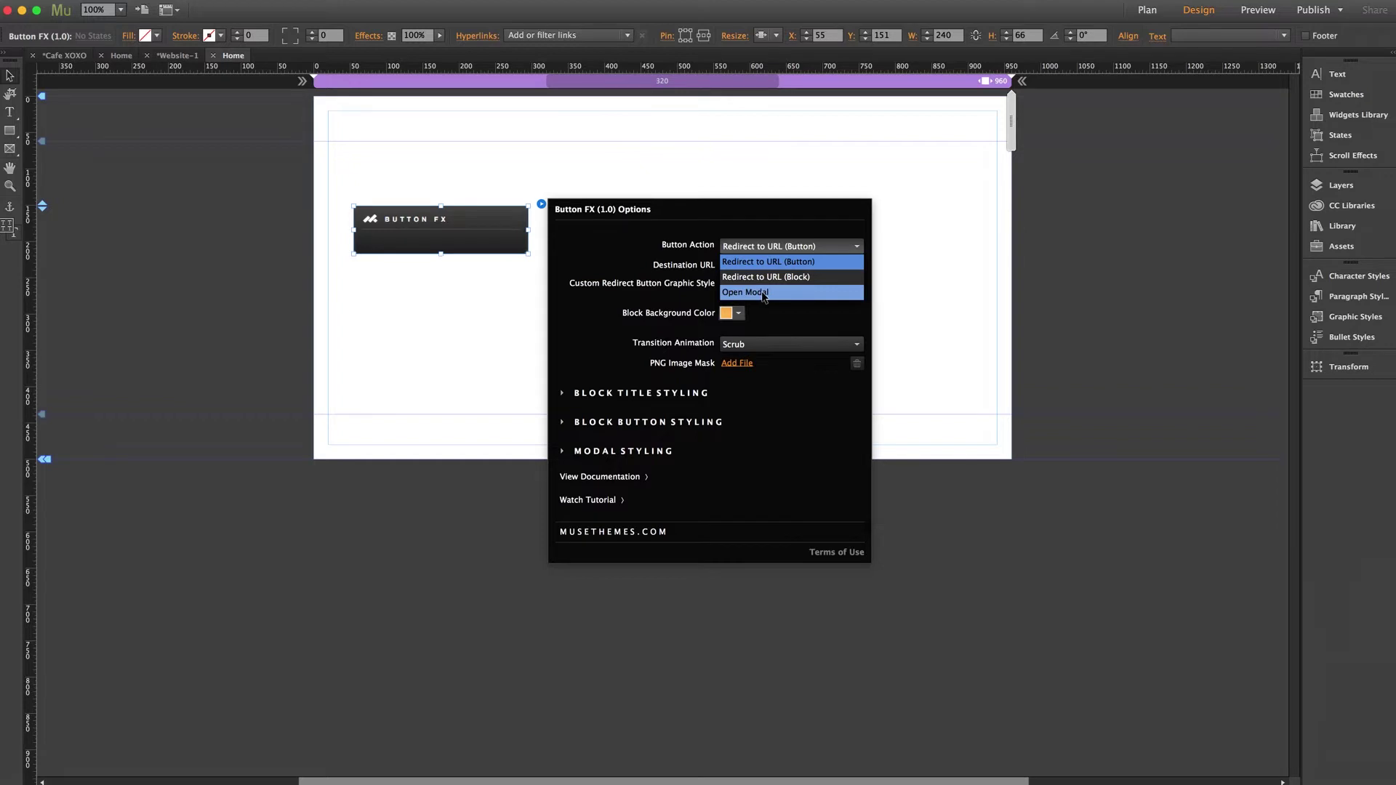
left_click(762, 293)
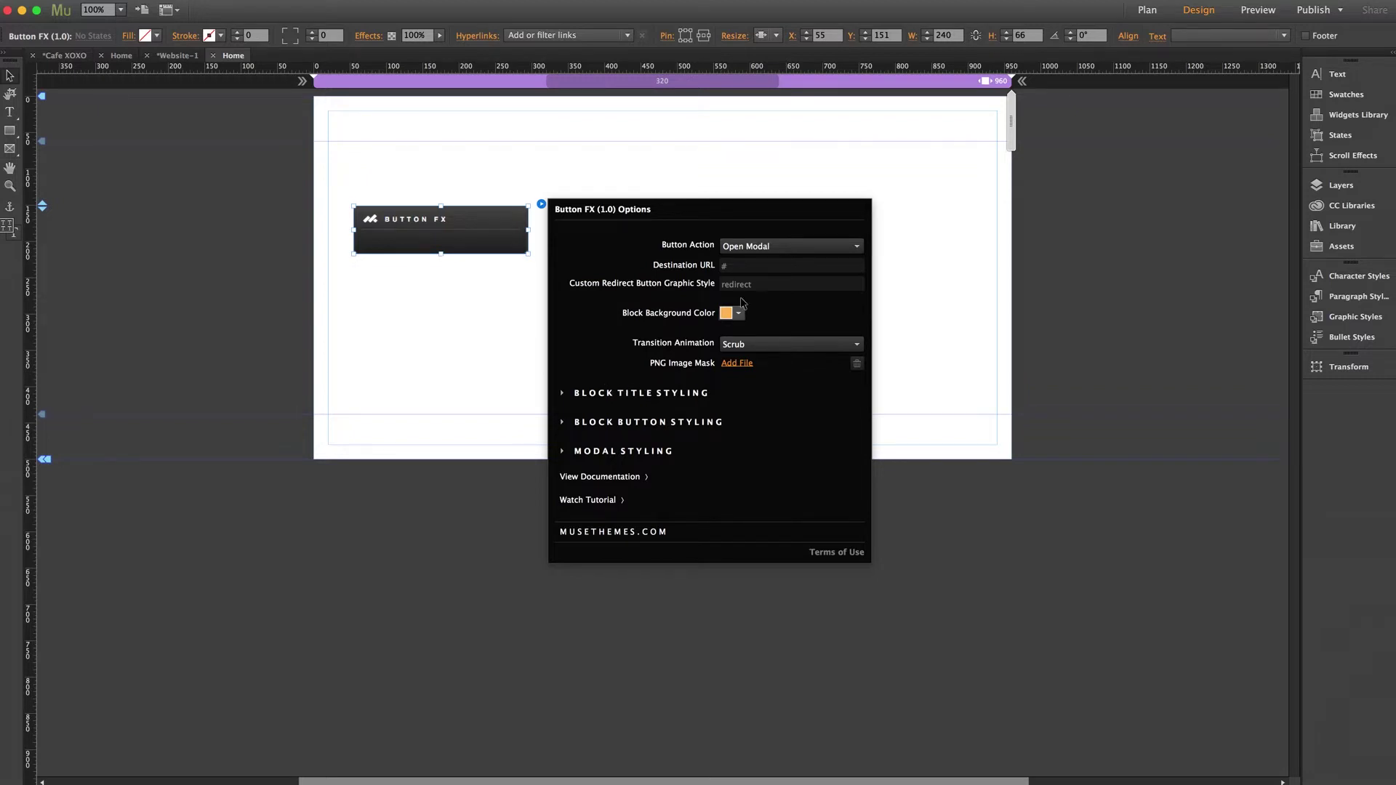
left_click(759, 247)
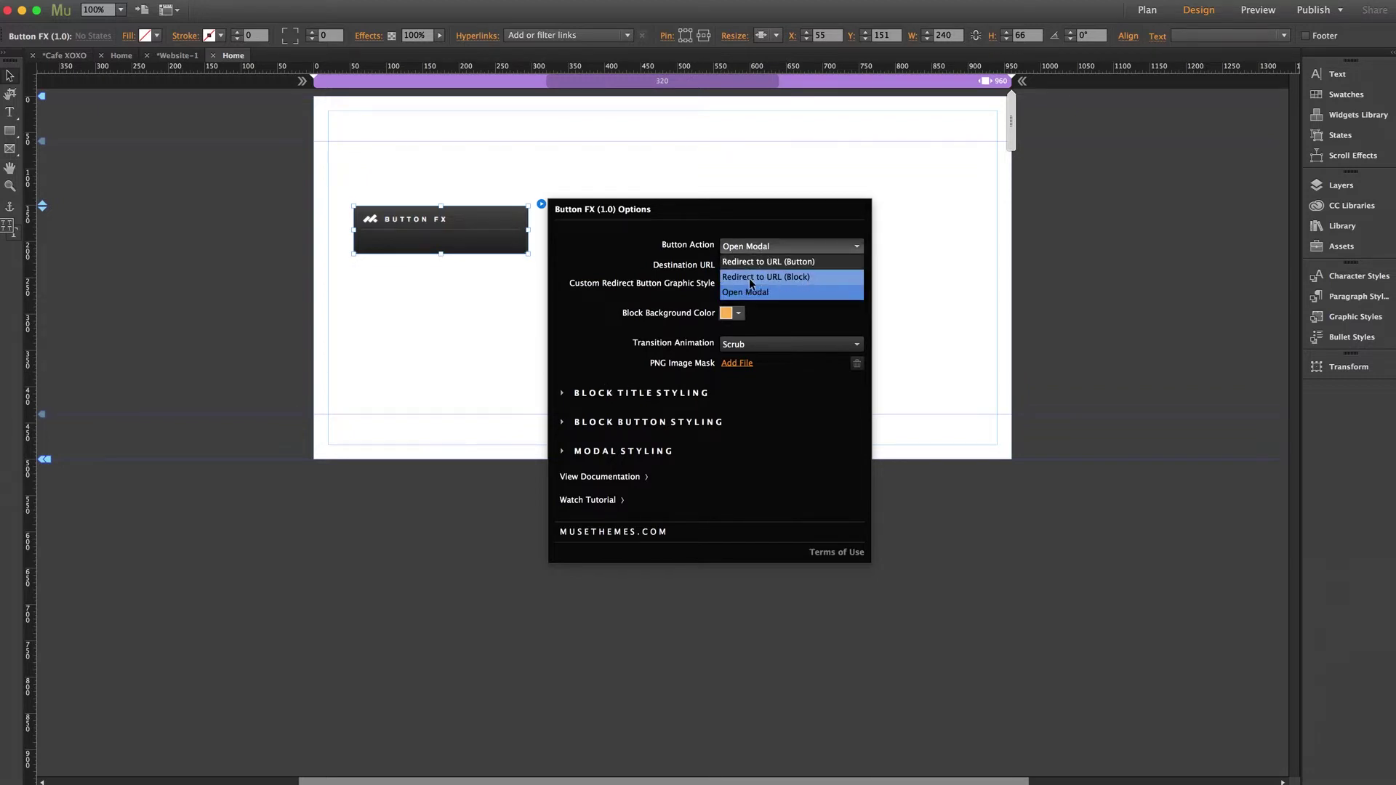
left_click(750, 277)
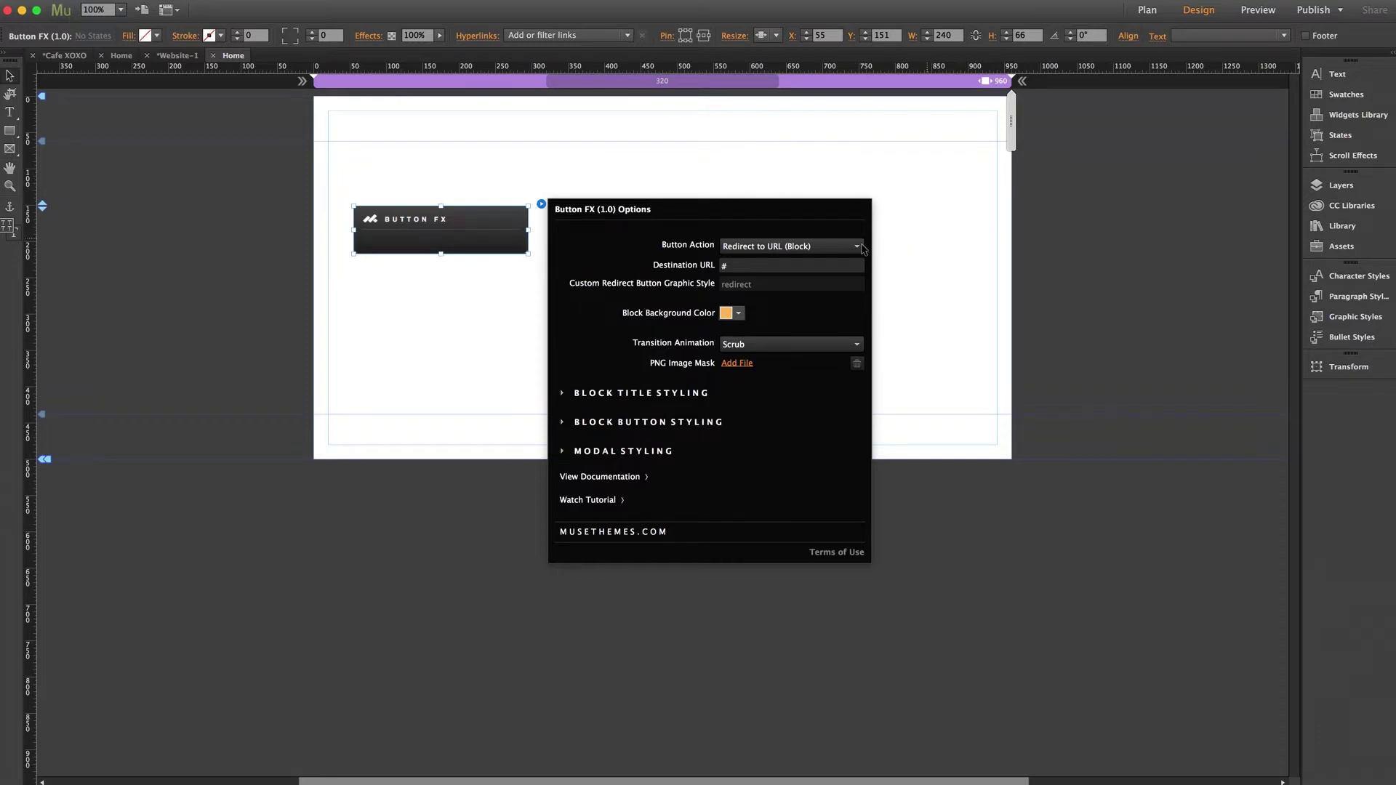
left_click(809, 247)
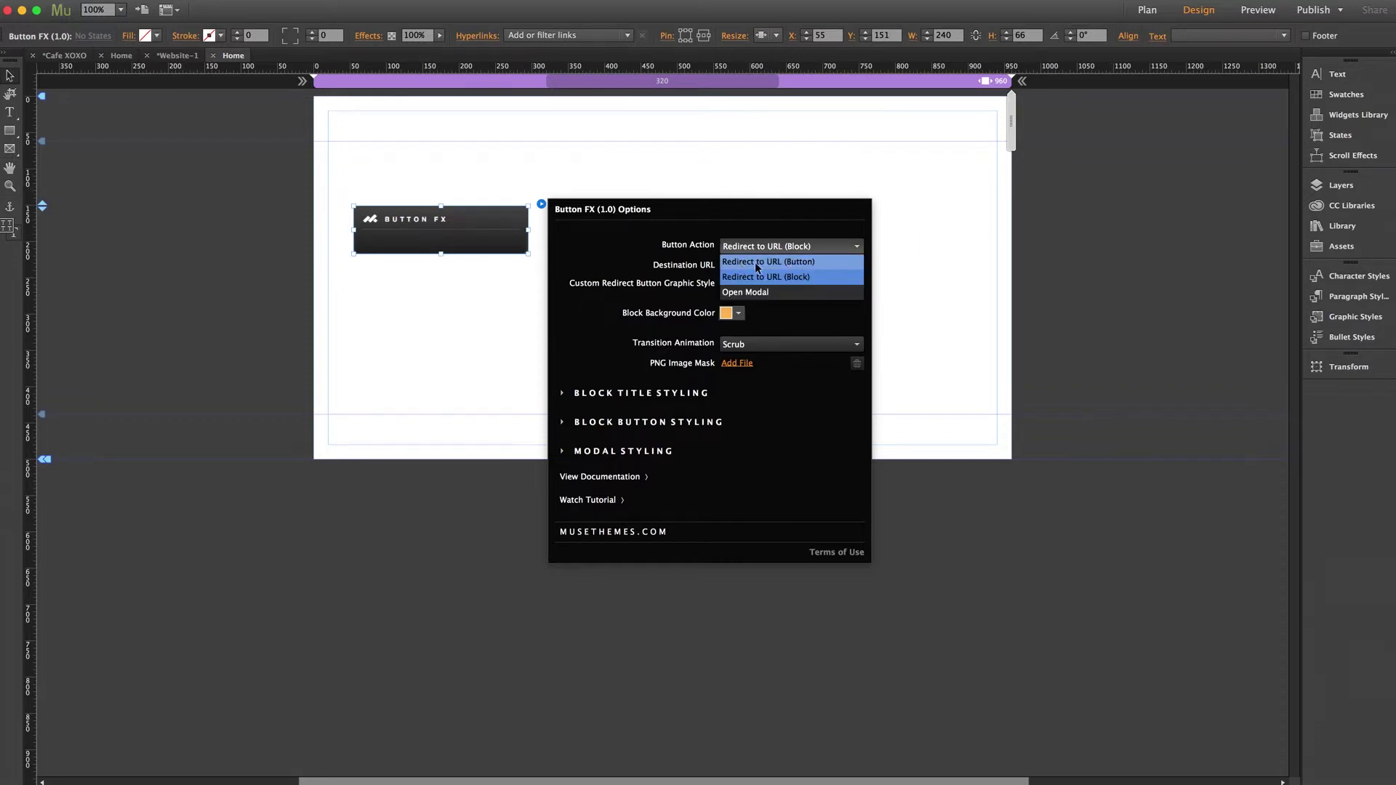
left_click(798, 263)
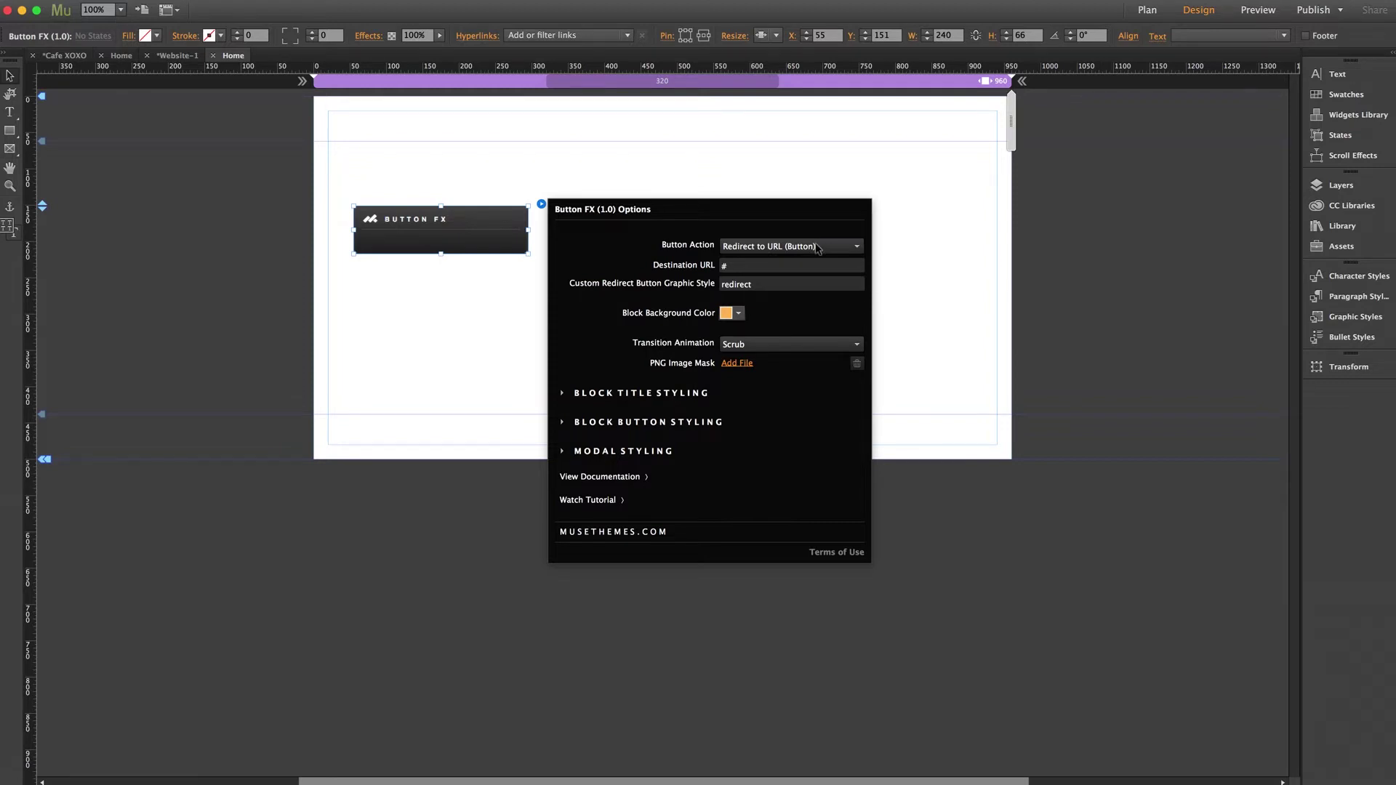
left_click(736, 252)
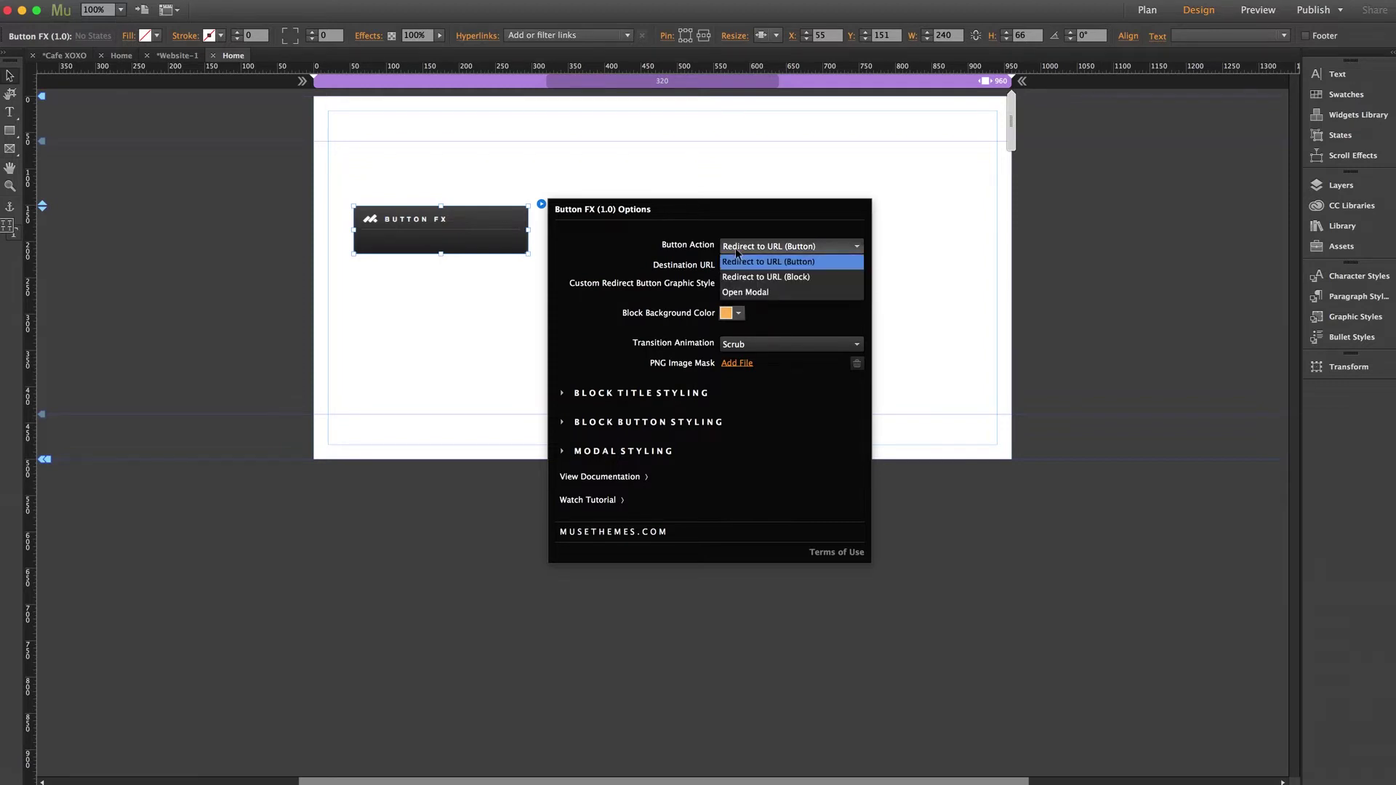
left_click(769, 278)
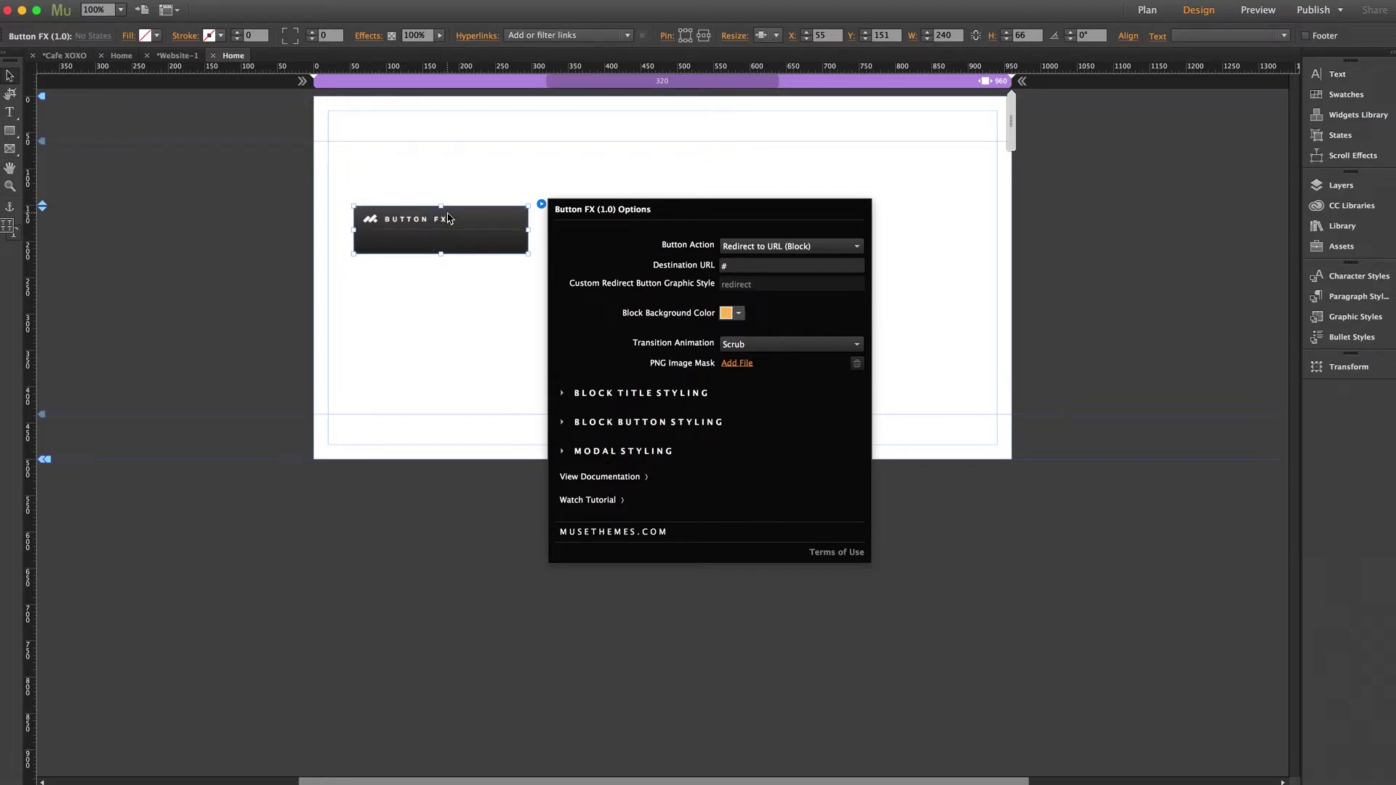
left_click(481, 199)
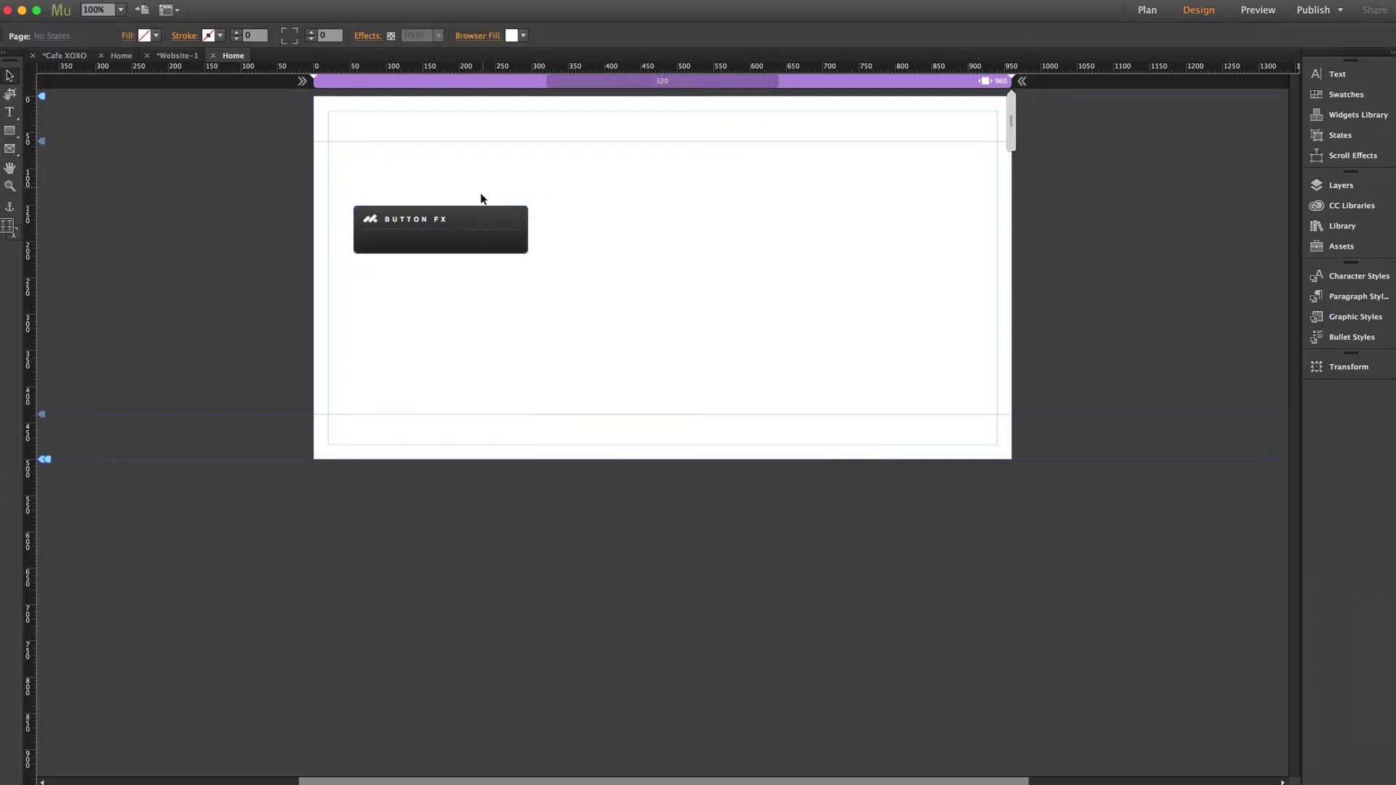
Set the Button FX widget's Button Action to Open Modal and move the widget to about X 206, Y 124.
left_click_drag(495, 218, 547, 202)
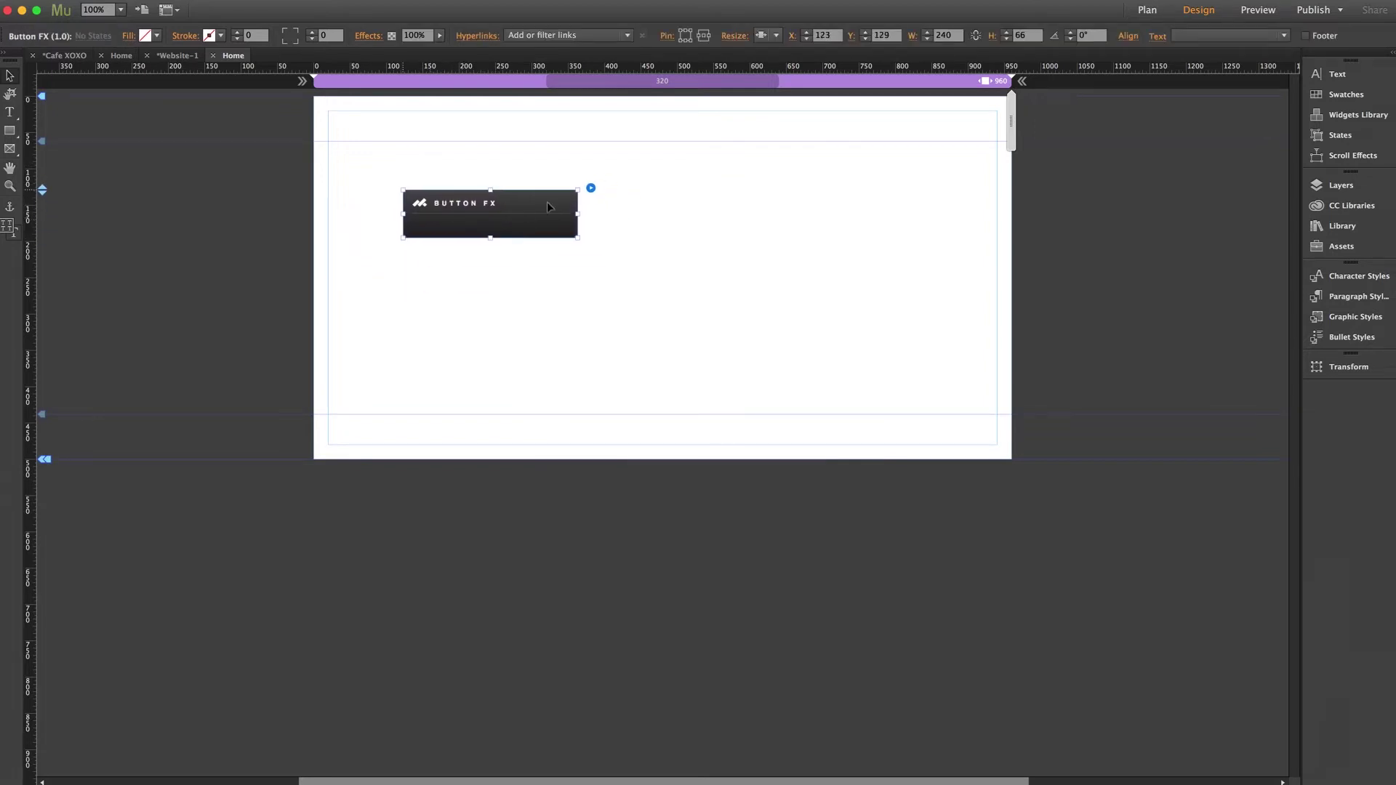
left_click(590, 187)
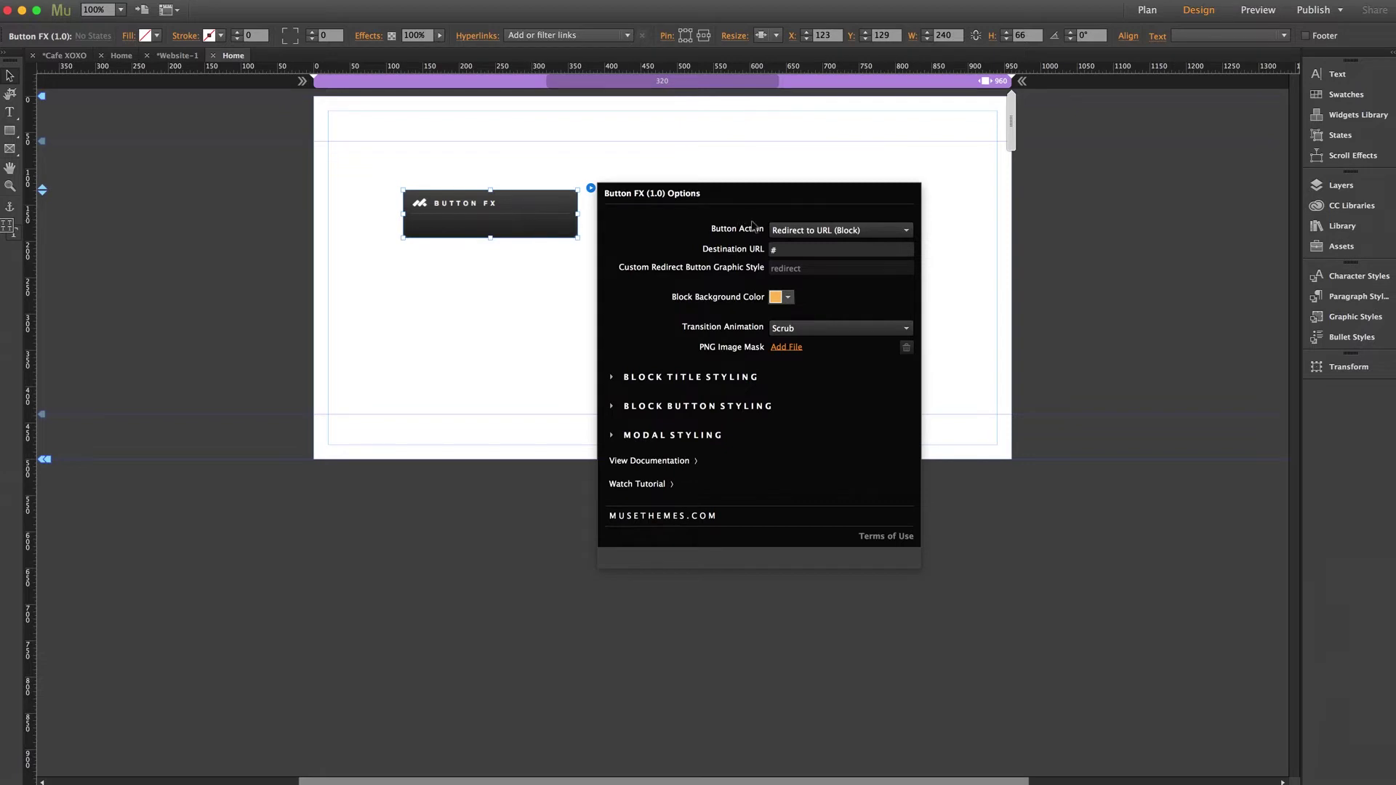
left_click(793, 229)
left_click(796, 277)
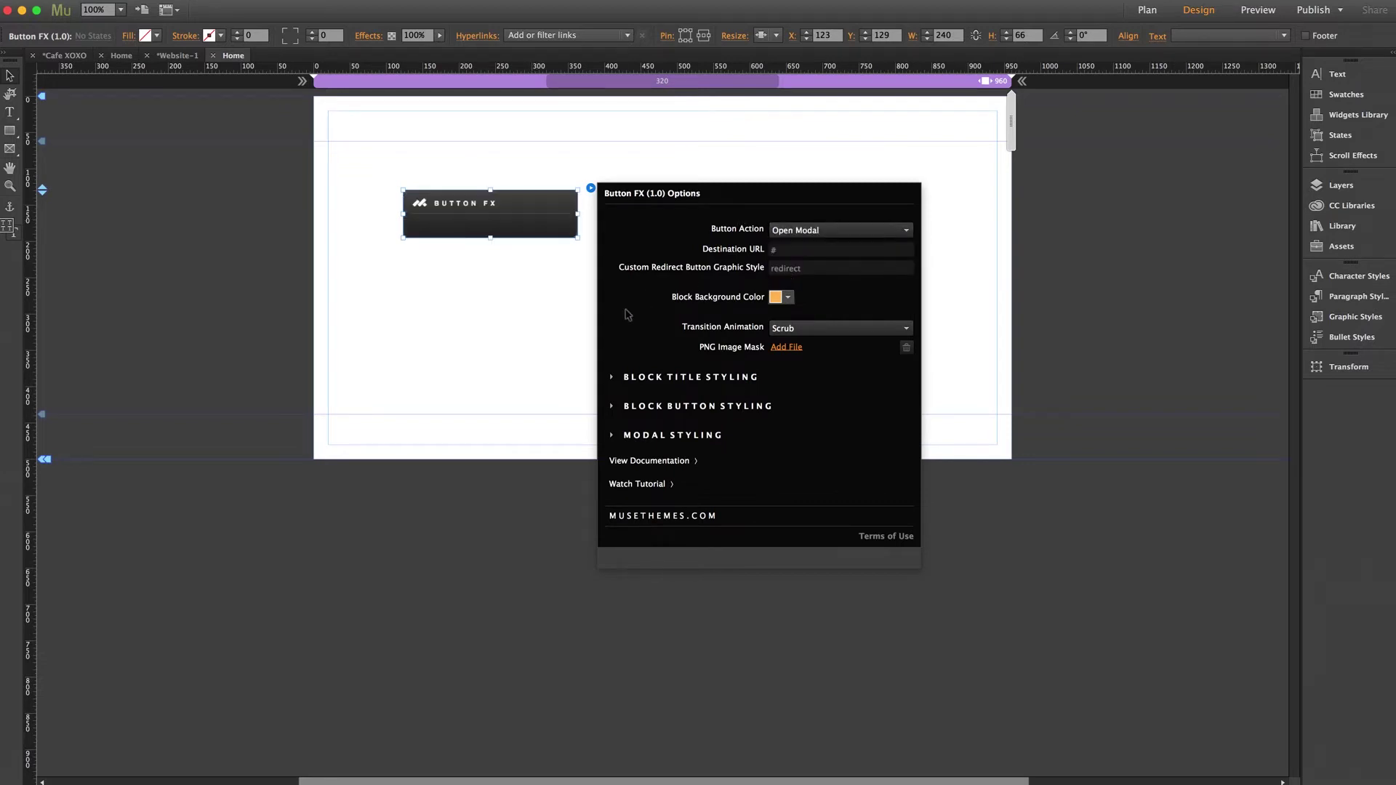
left_click(543, 234)
left_click_drag(516, 225, 577, 222)
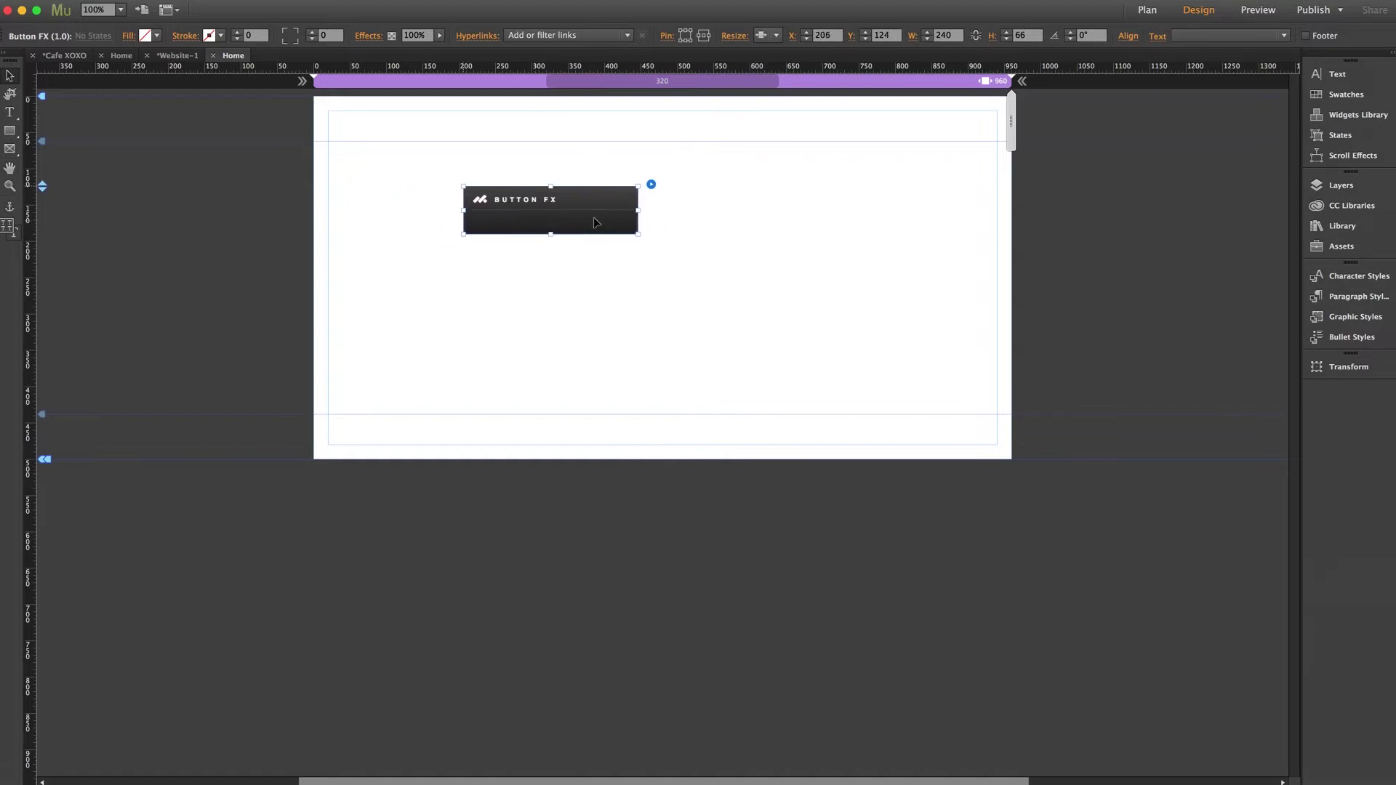
Examine the widget's Block Title Styling, Block Button Styling and Modal Styling settings, including the modal text.
left_click(651, 186)
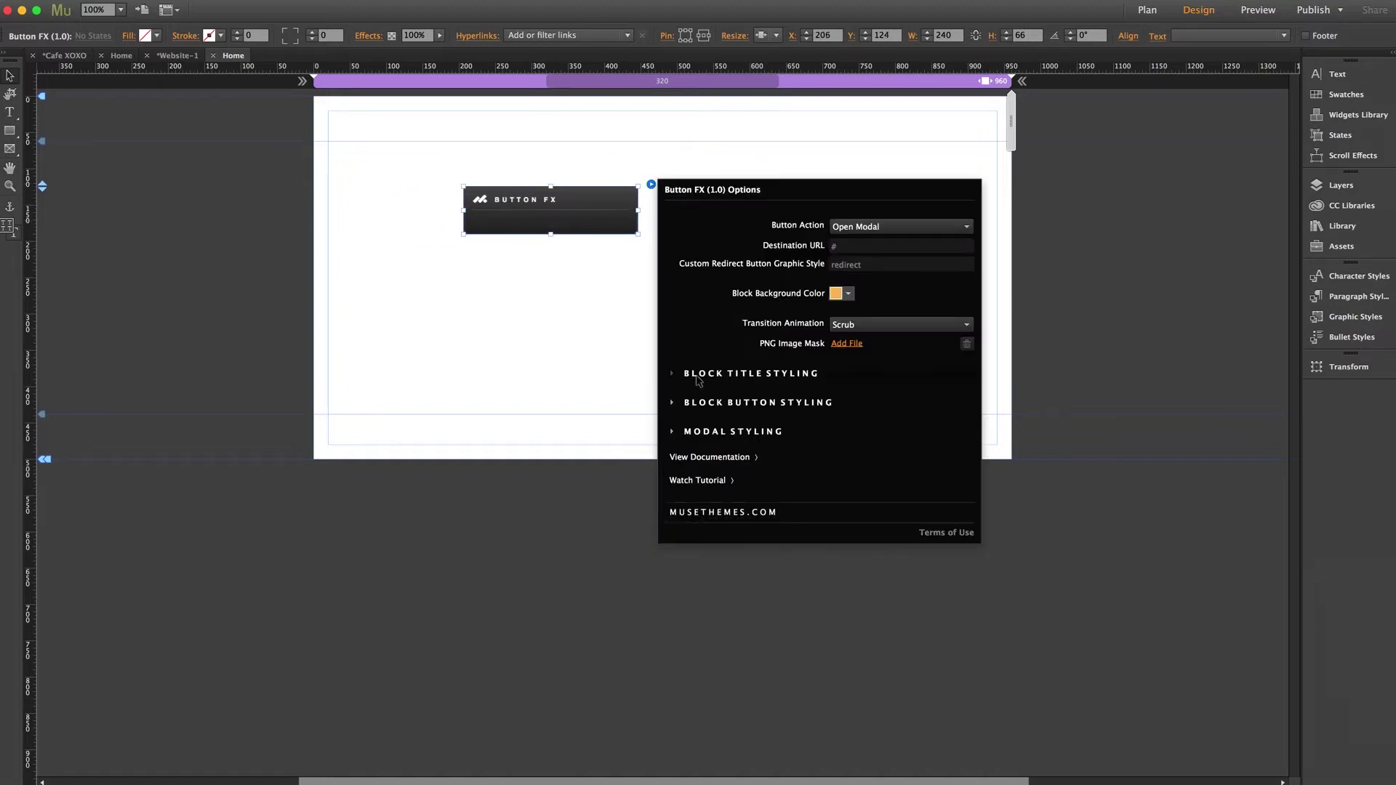
left_click(733, 375)
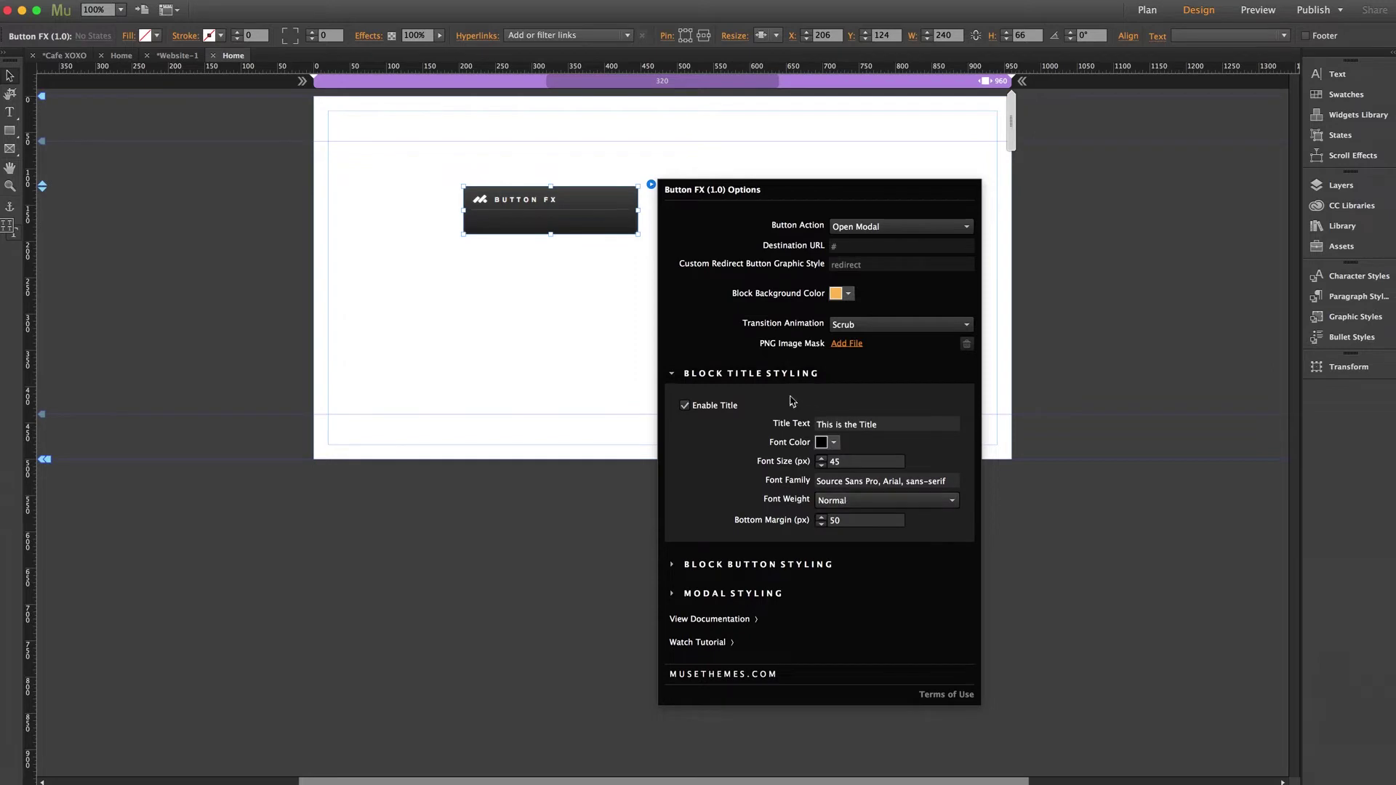
left_click(767, 375)
left_click(759, 404)
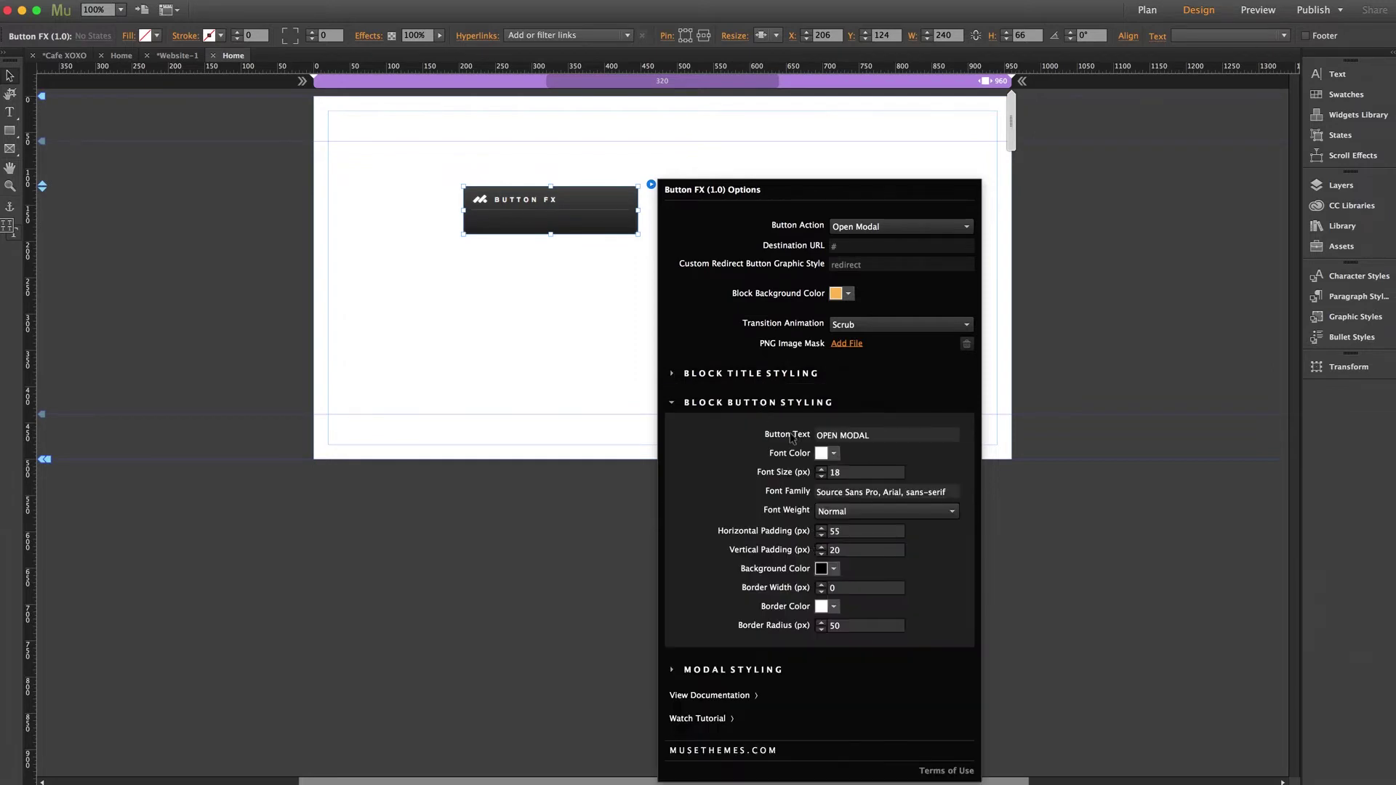
left_click(759, 402)
left_click(749, 433)
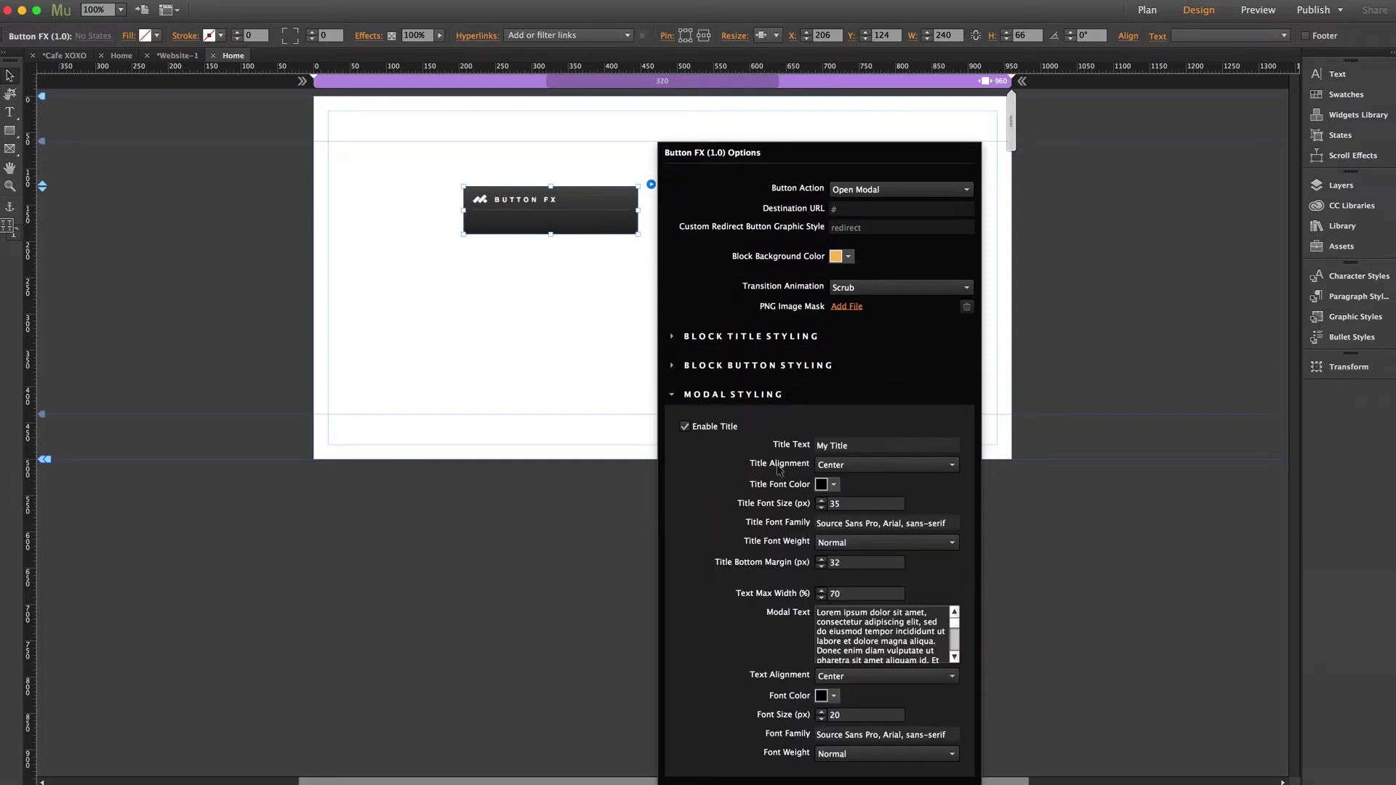
left_click(827, 616)
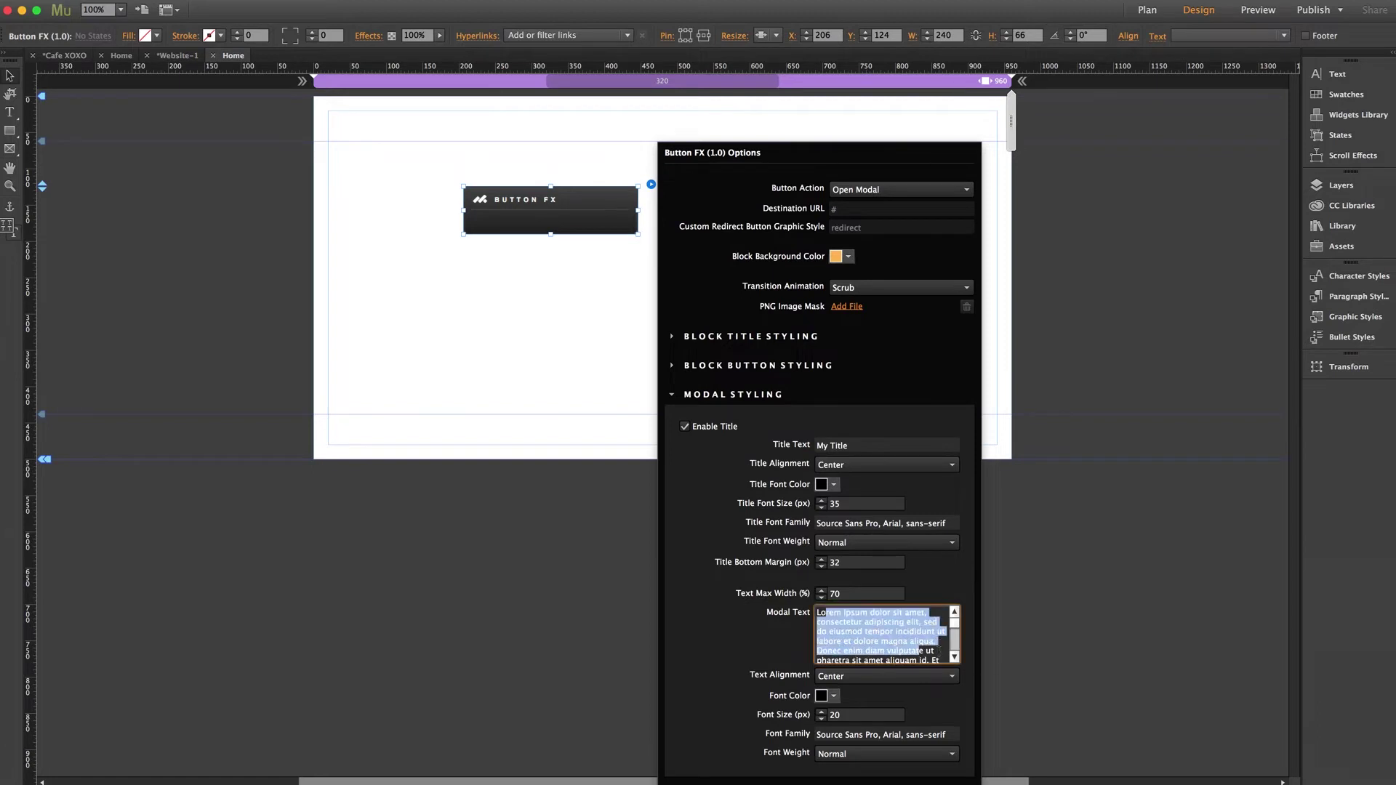
left_click(827, 616)
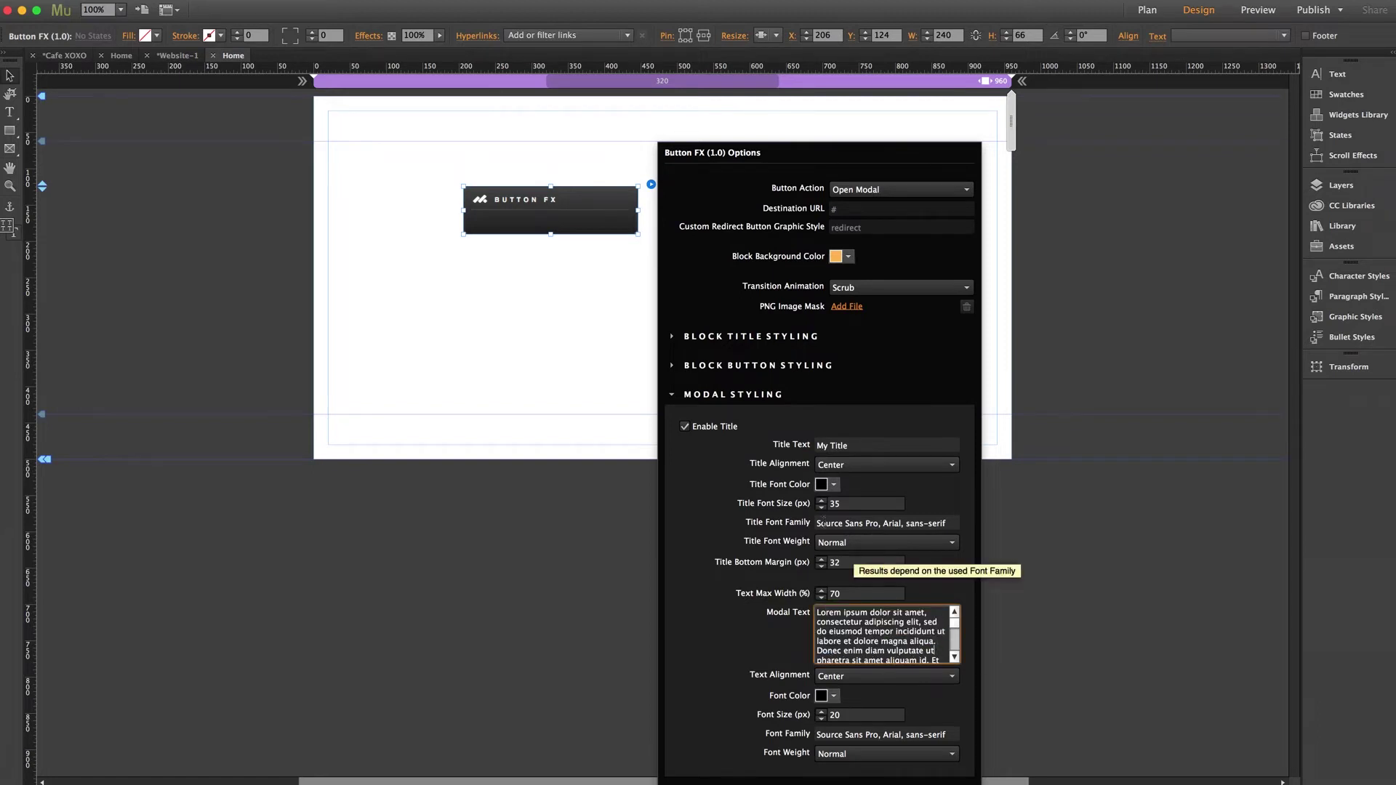
left_click(747, 396)
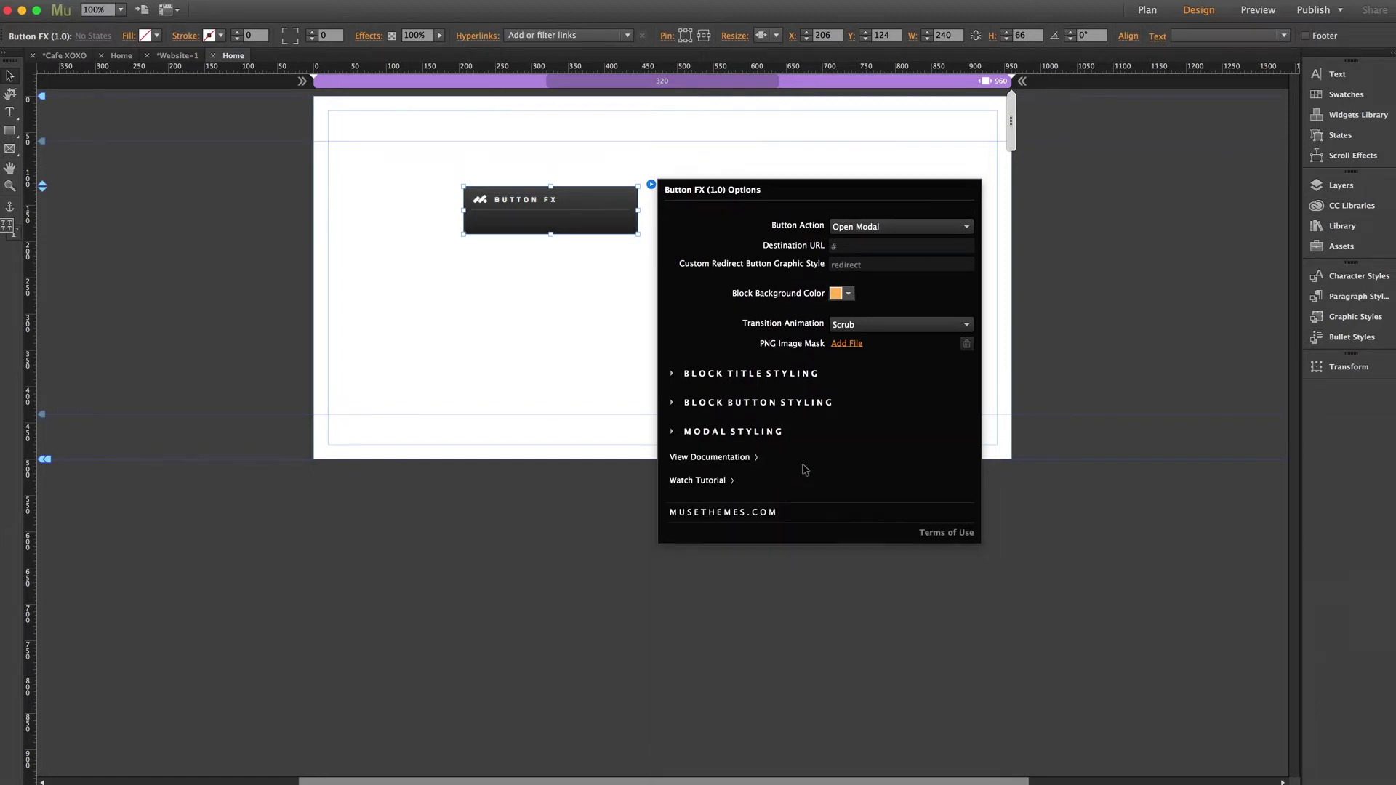
left_click(752, 432)
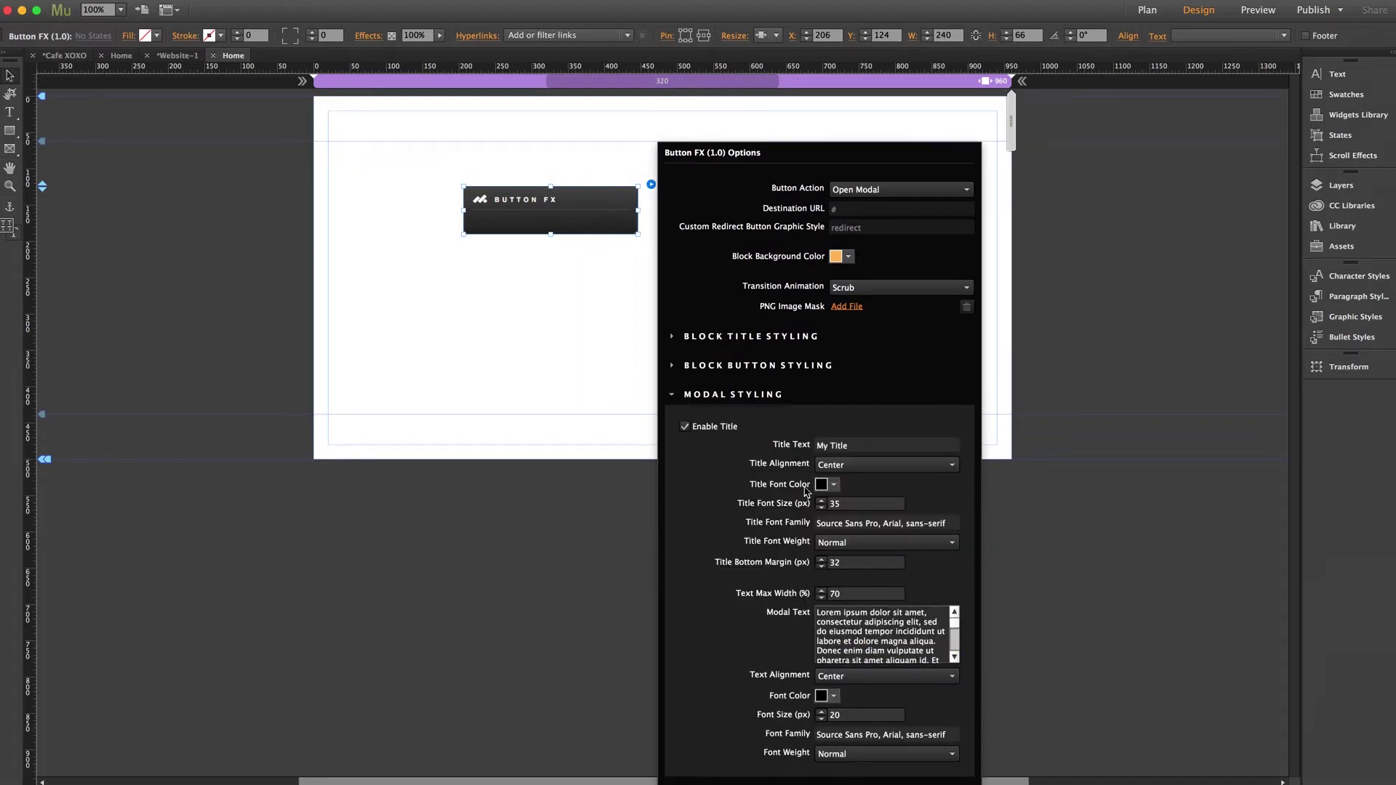
left_click(752, 399)
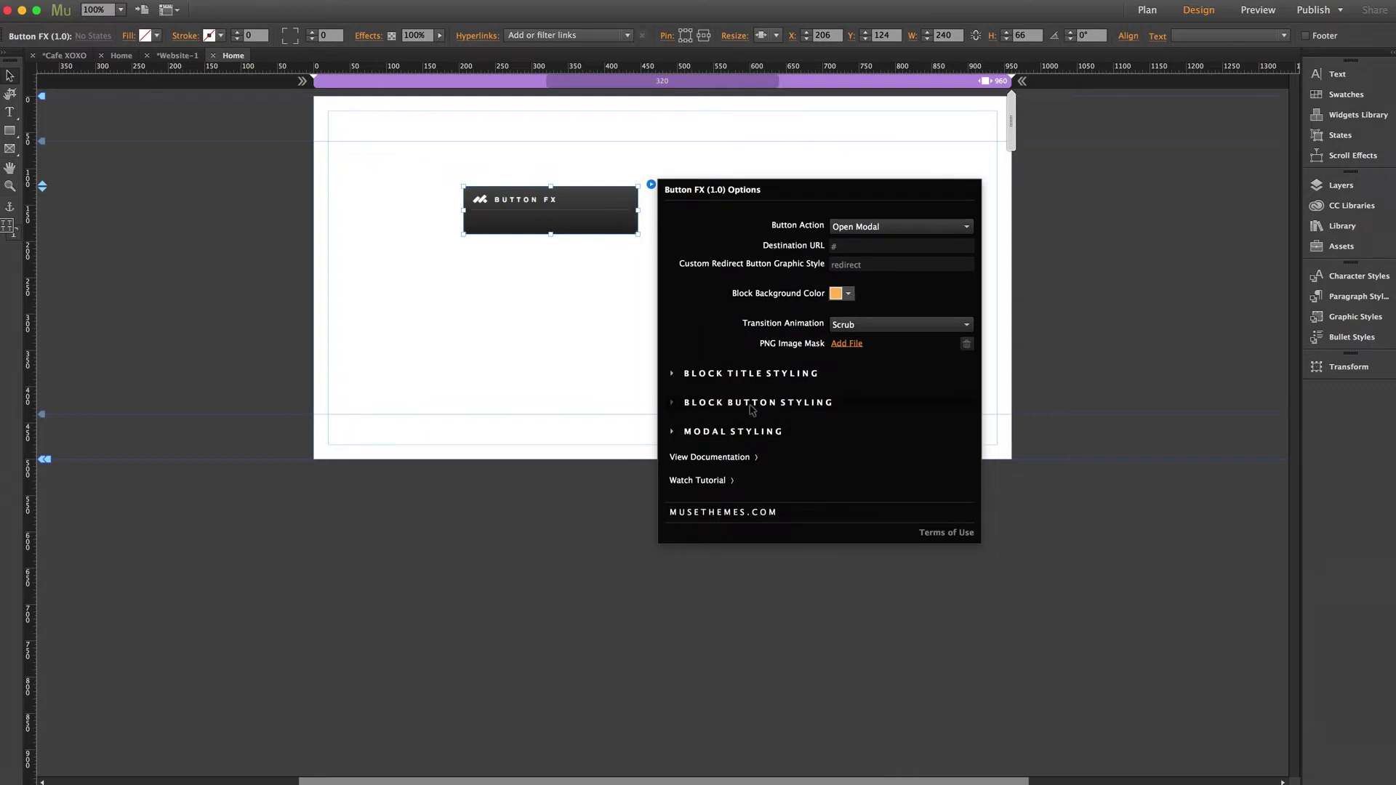
Load scrub.png from the PNG Files folder as the Button FX widget's PNG Image Mask.
left_click(847, 344)
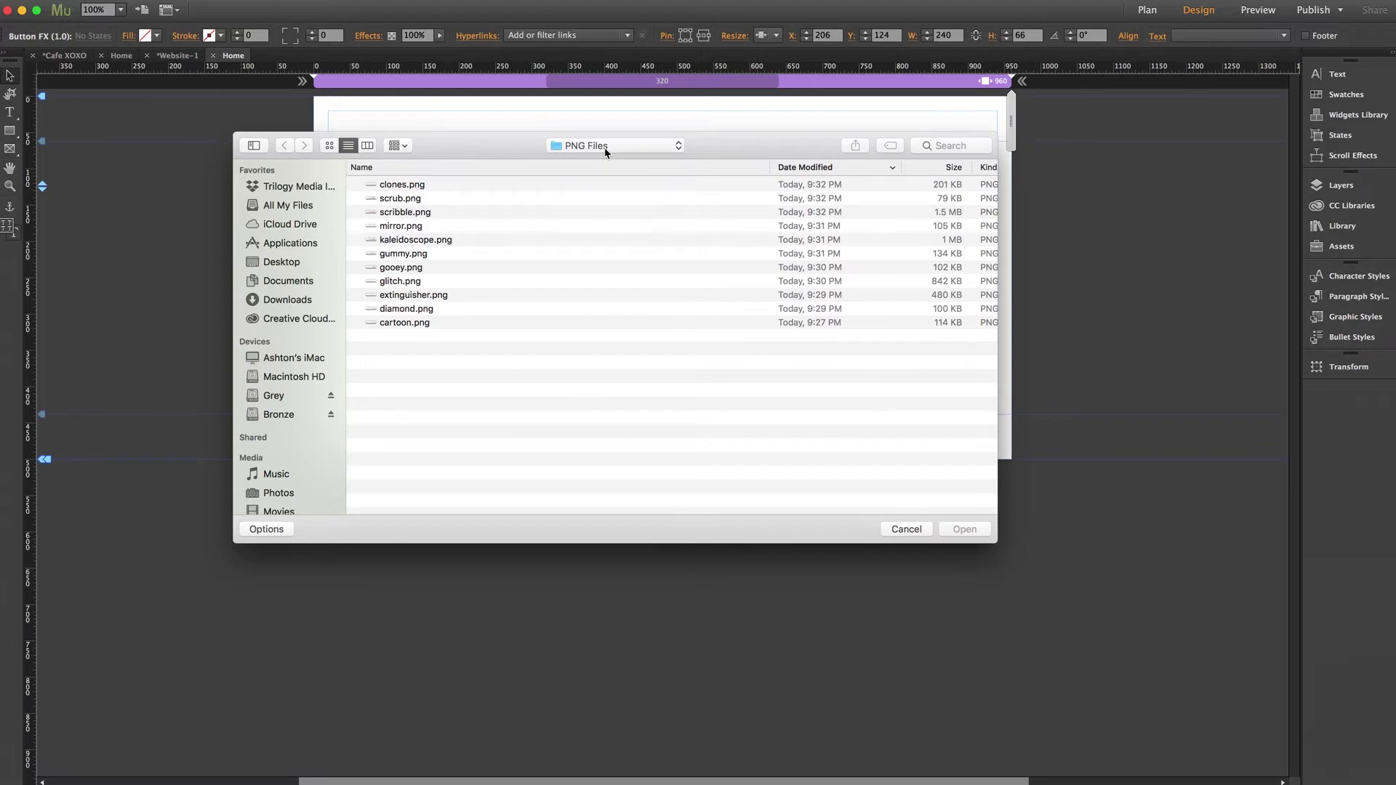
left_click_drag(519, 151, 525, 368)
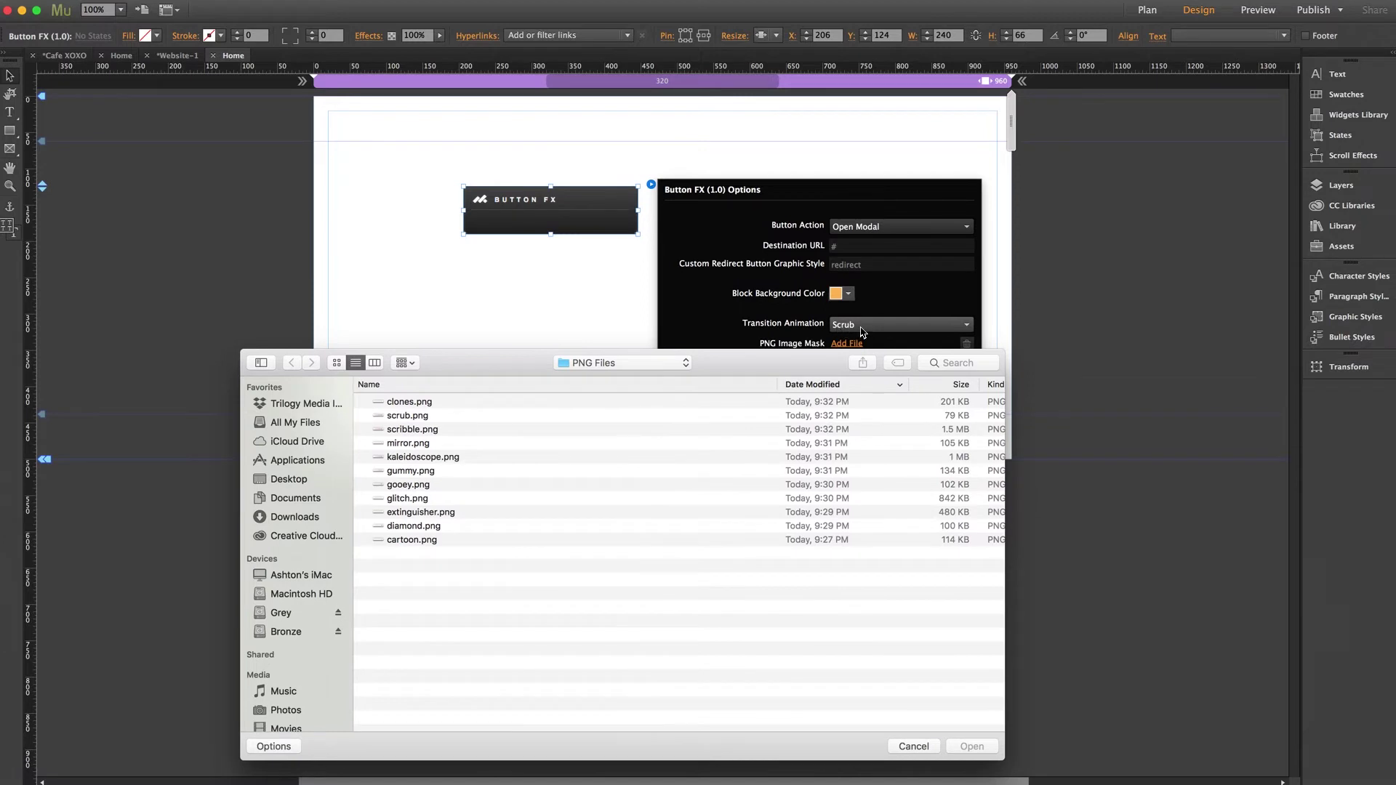
left_click(404, 418)
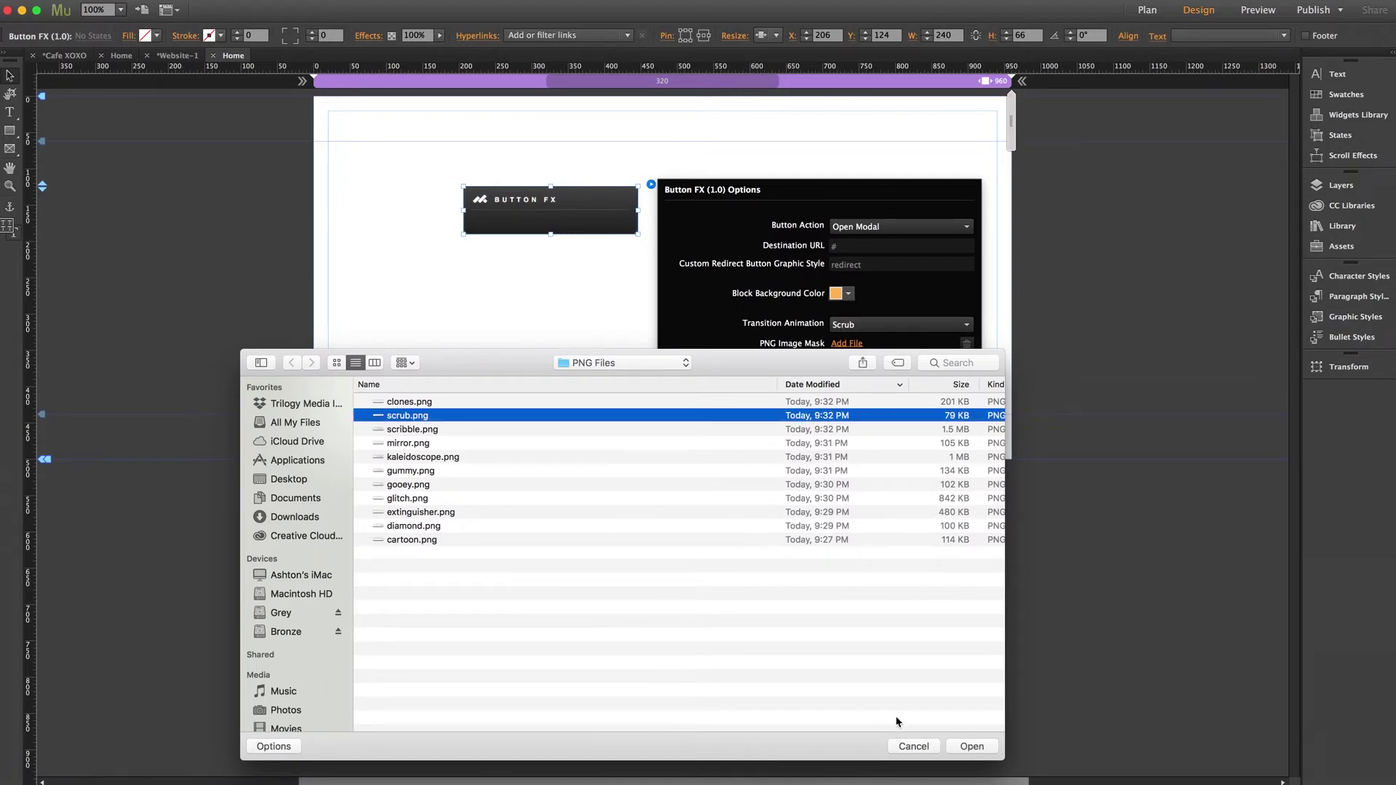
left_click(969, 749)
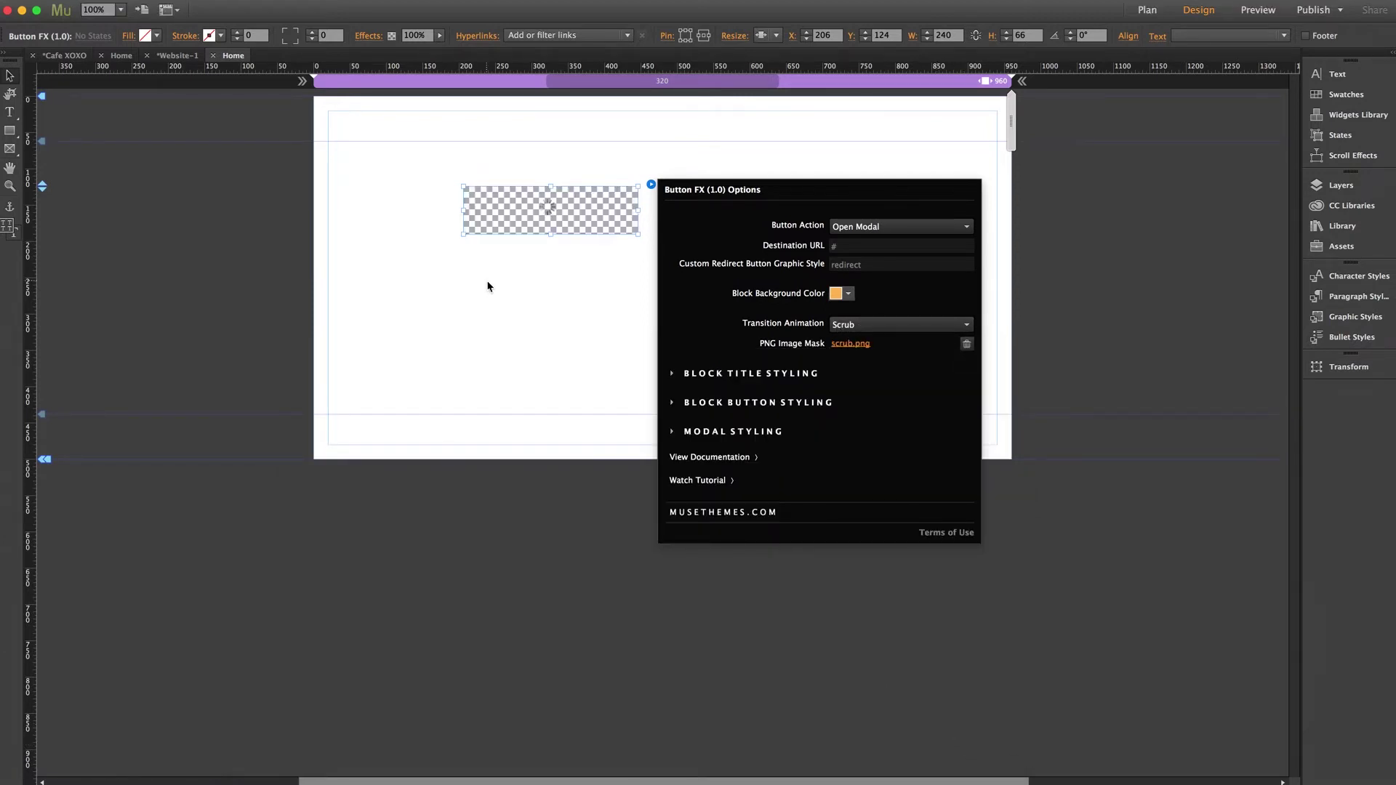
left_click(487, 285)
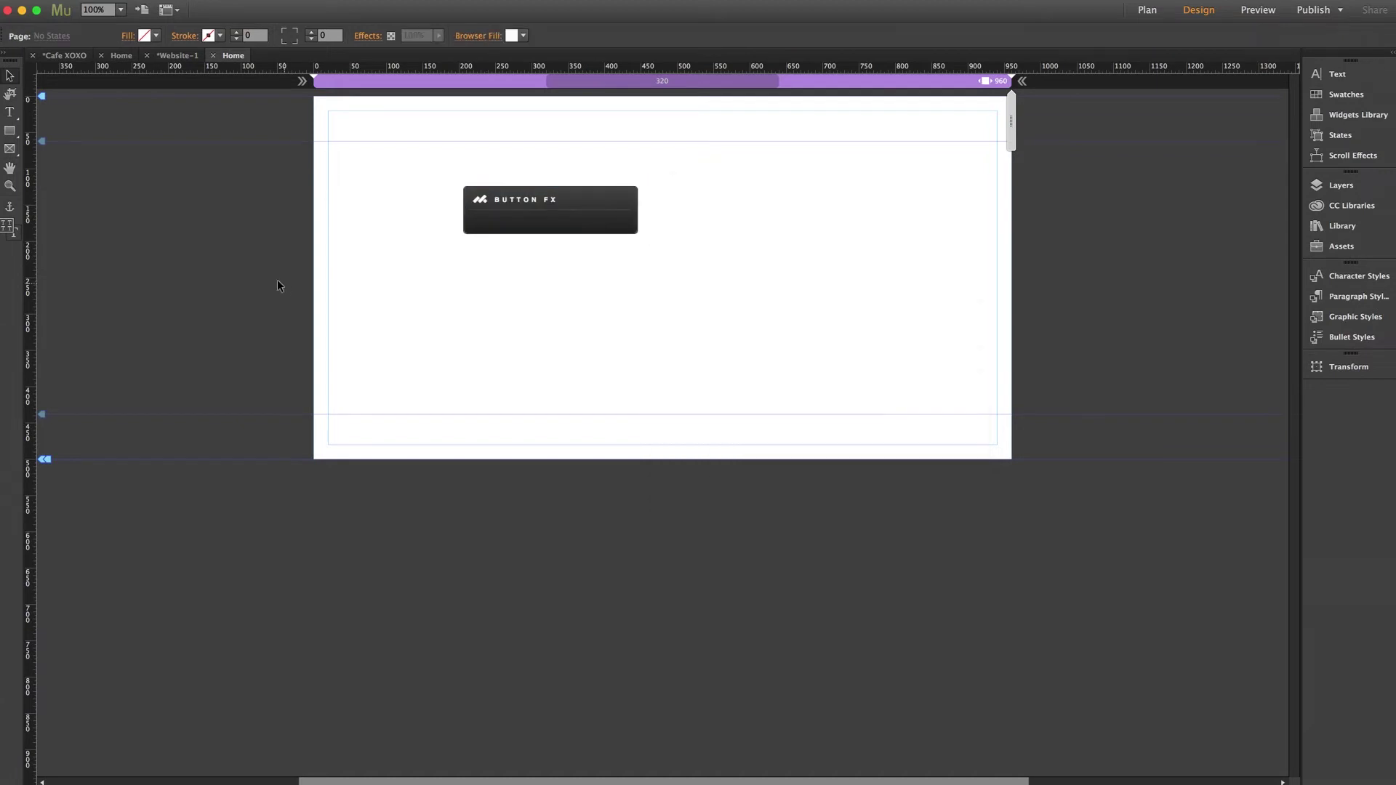
Enlarge the Button FX widget to about 400 × 223 and move it to about X 280, Y 109.
left_click(574, 211)
left_click_drag(635, 204, 888, 336)
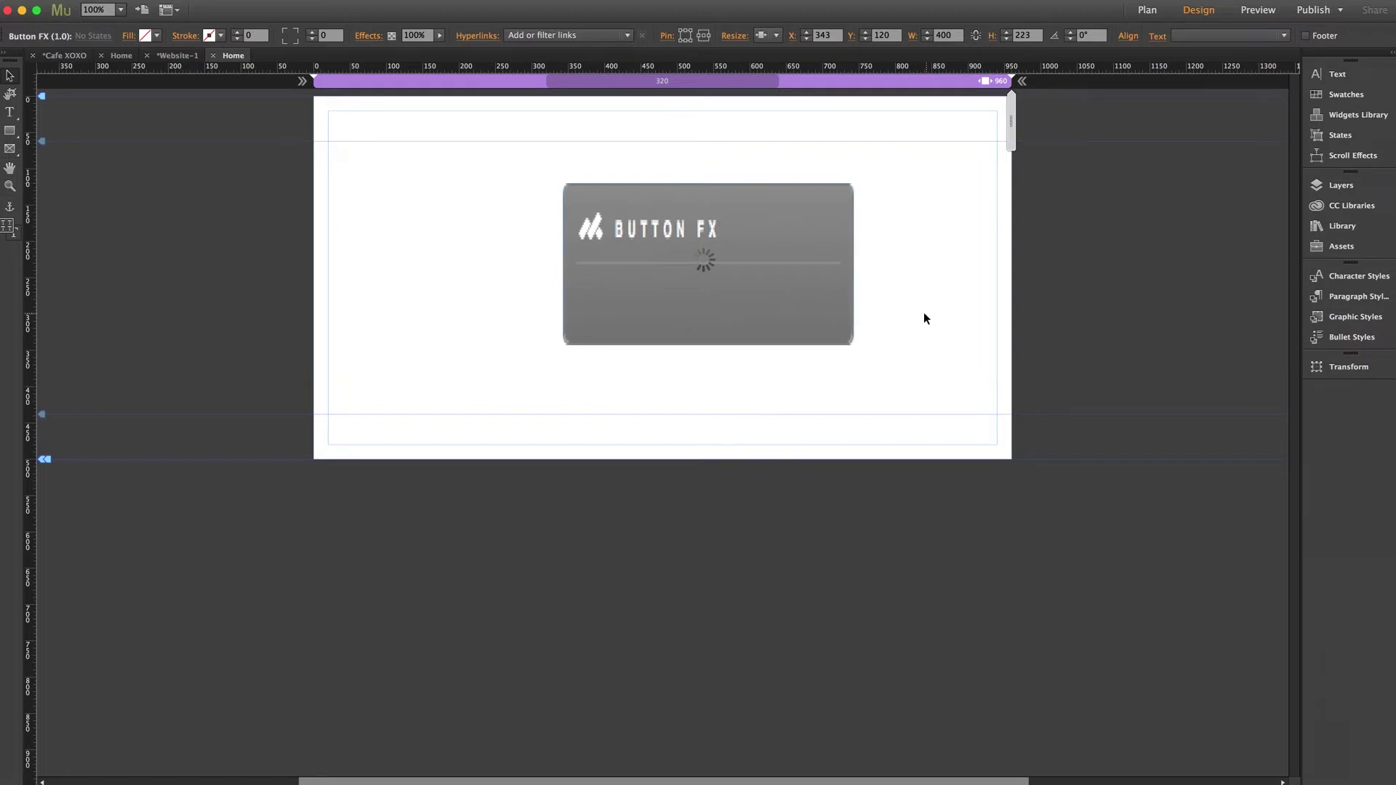
left_click_drag(741, 267, 709, 263)
left_click(965, 242)
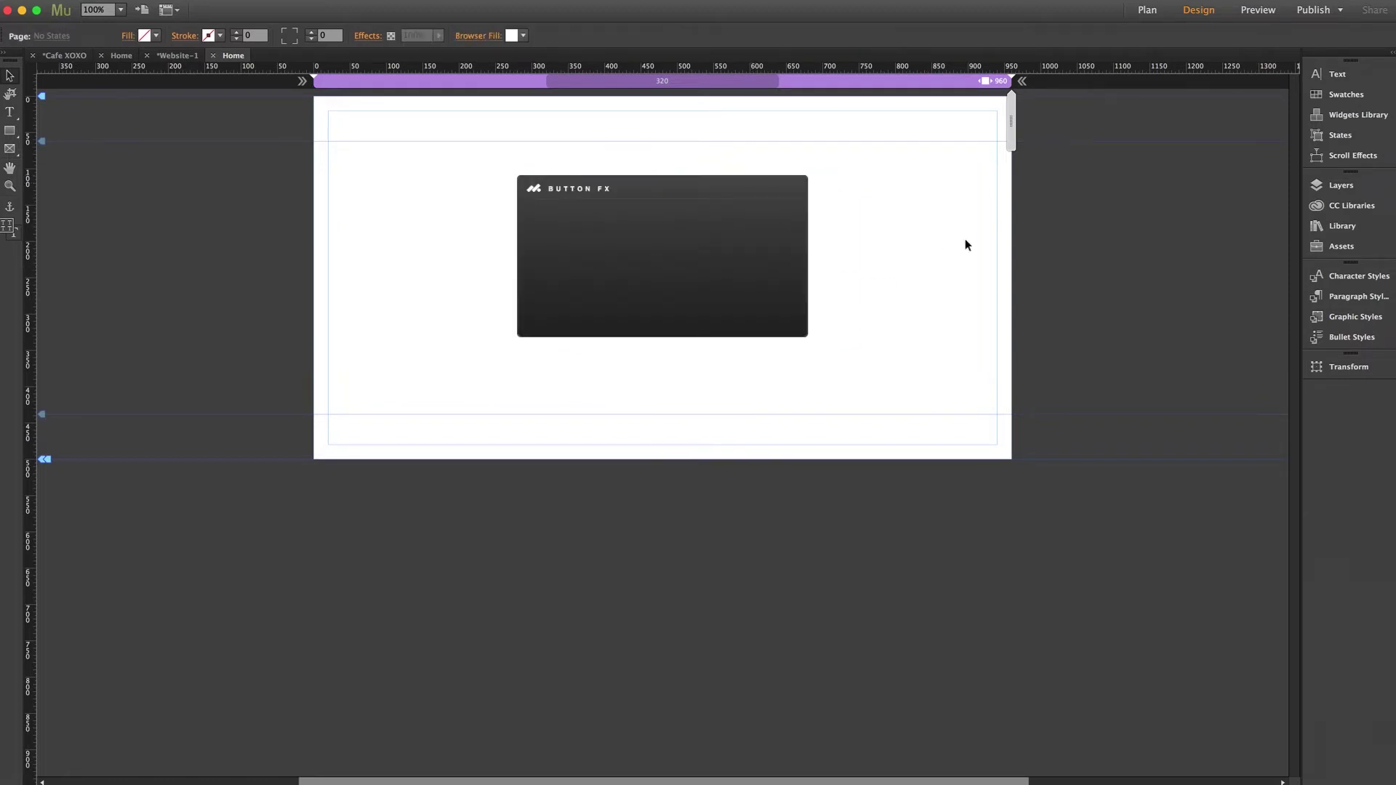
Set the enlarged Button FX widget's Button Action to Redirect to URL (Button).
left_click(676, 283)
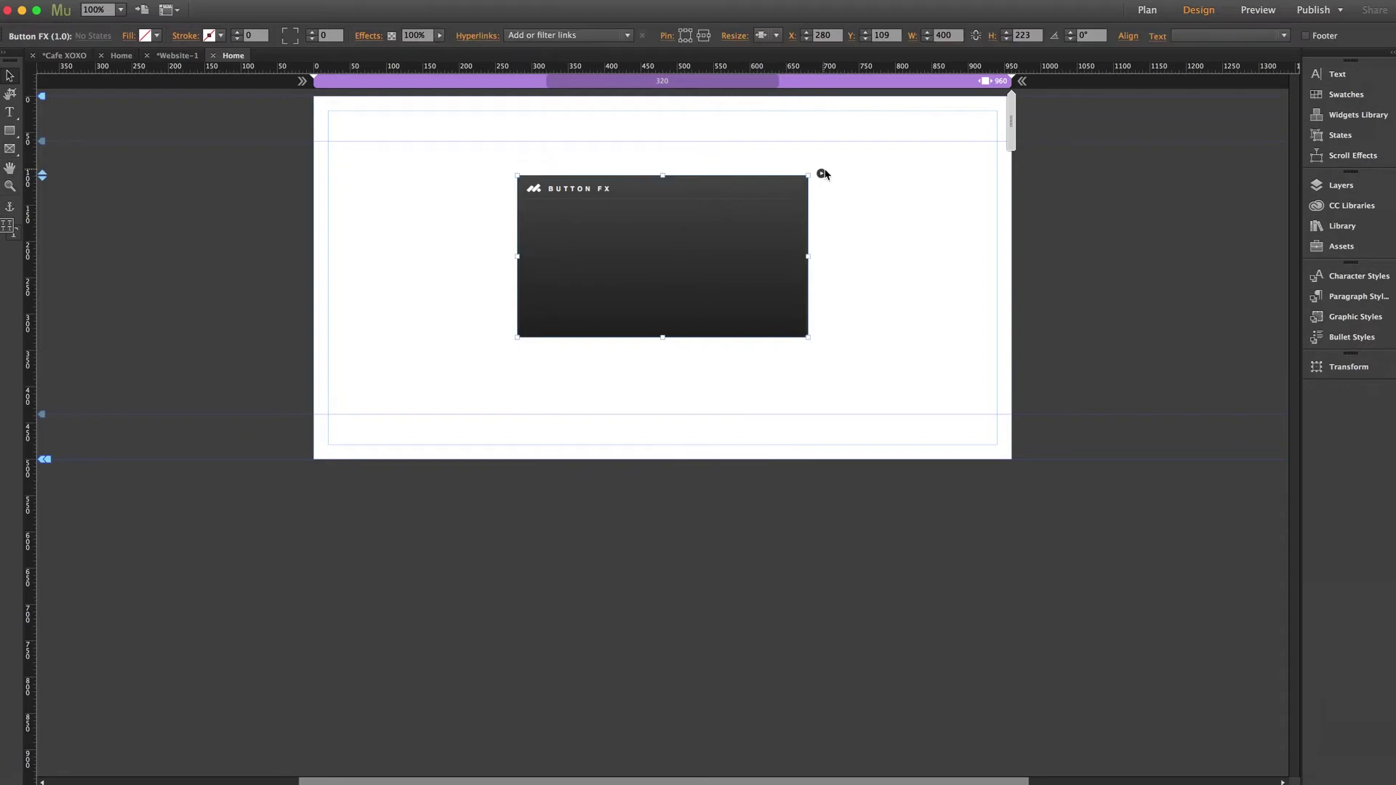
left_click(820, 173)
left_click(1068, 215)
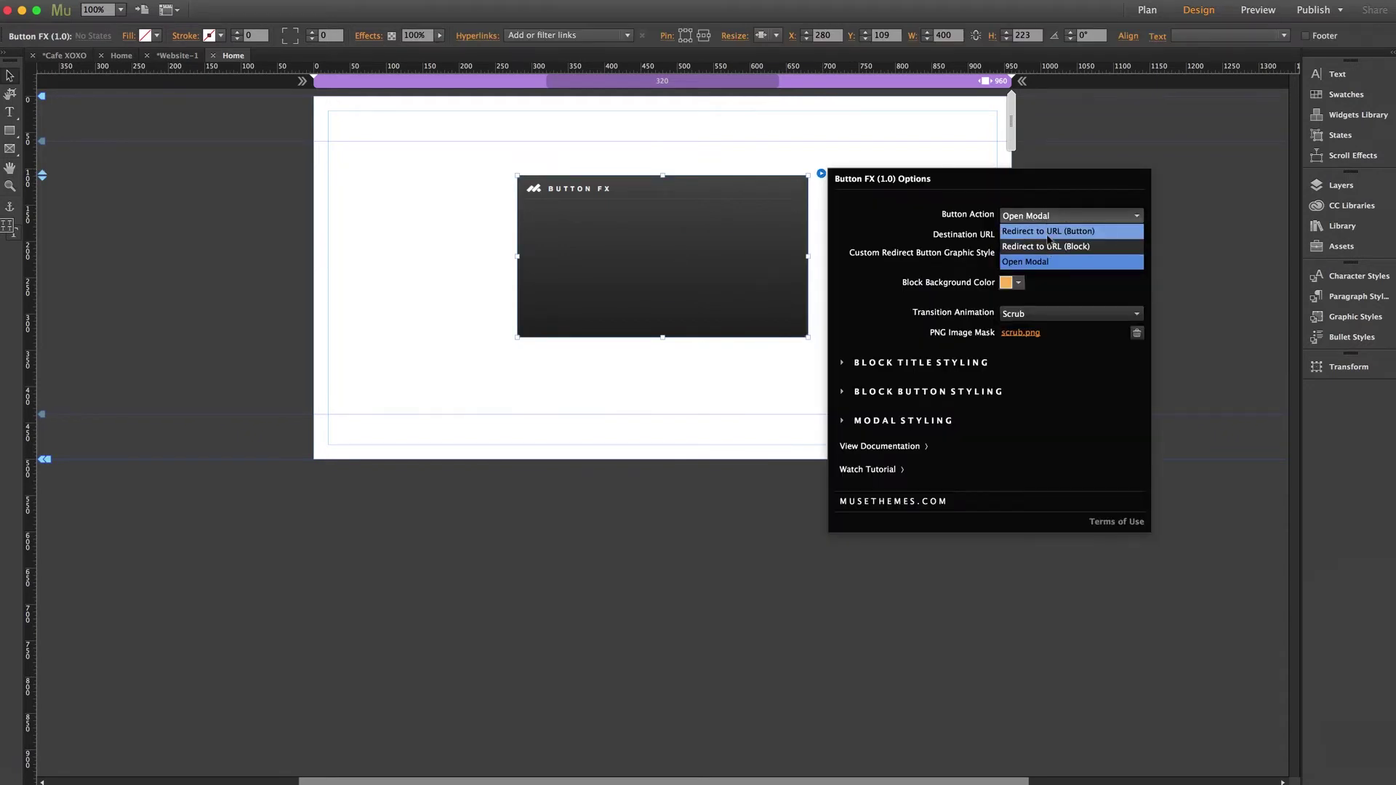
left_click(1049, 240)
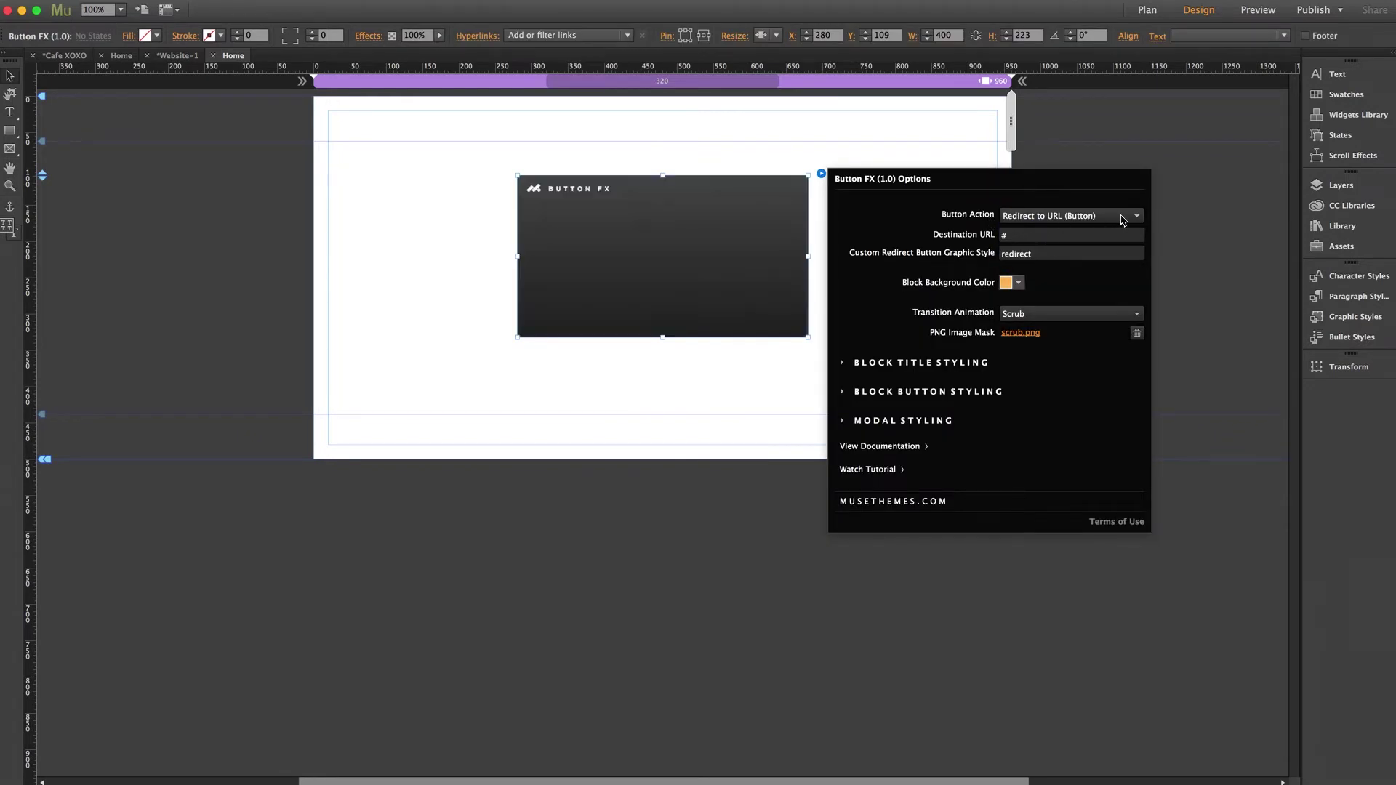
left_click(1097, 159)
On the café site's Home page, place the Button FX library widget outside the page beside the Rewards Program section, at about X -269, Y 1947.
left_click(121, 56)
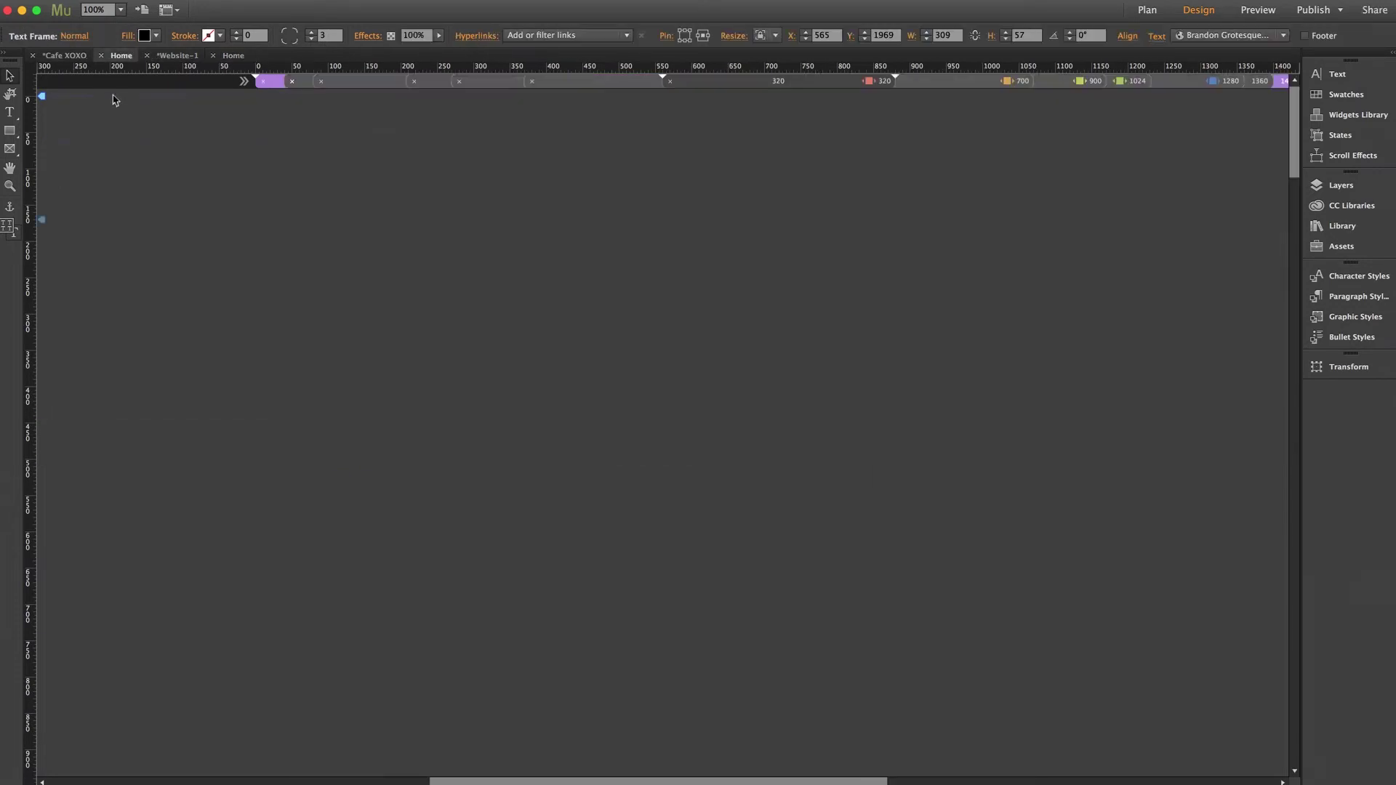
scroll(387, 455, "down", 5)
scroll(387, 456, "down", 12)
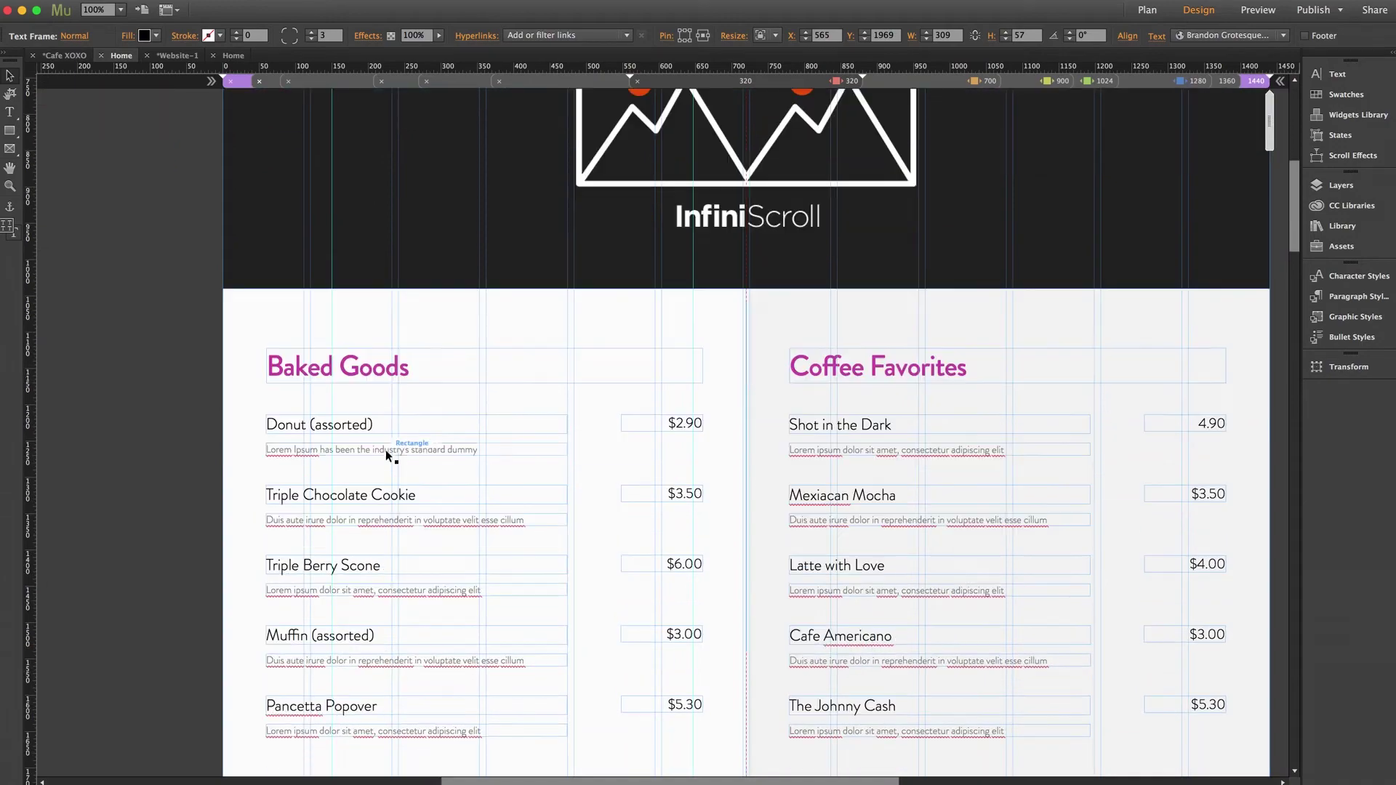
scroll(386, 449, "up", 4)
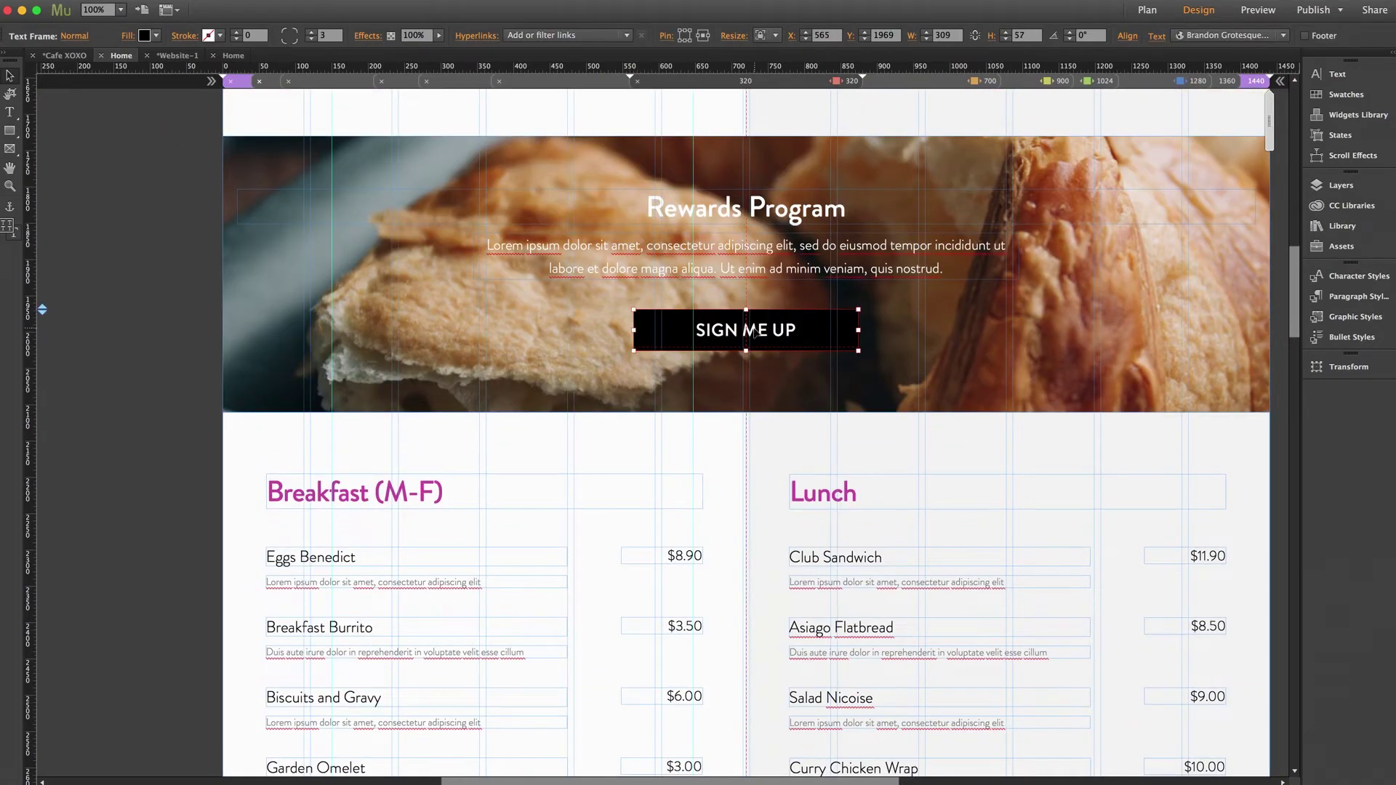
left_click(1341, 225)
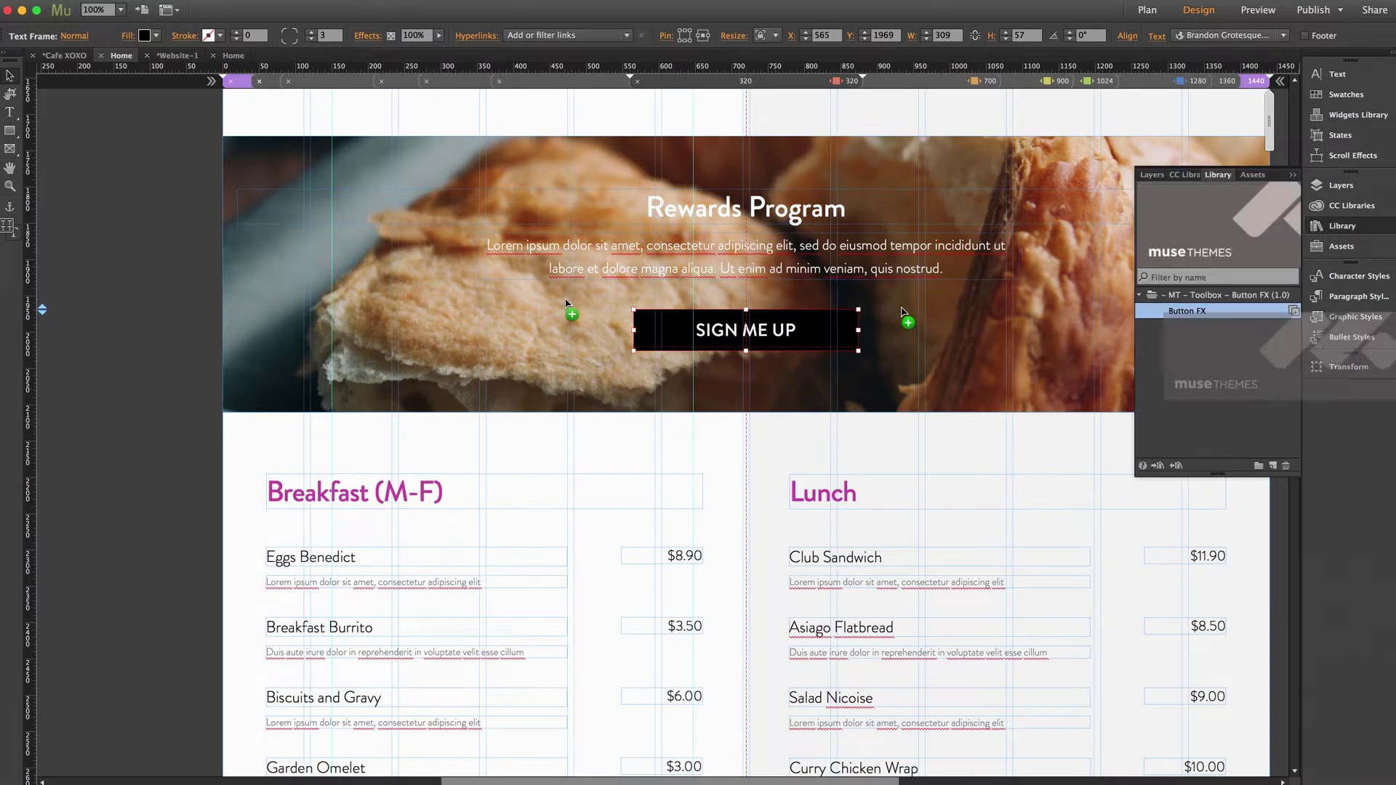
left_click_drag(1186, 310, 103, 329)
left_click(138, 251)
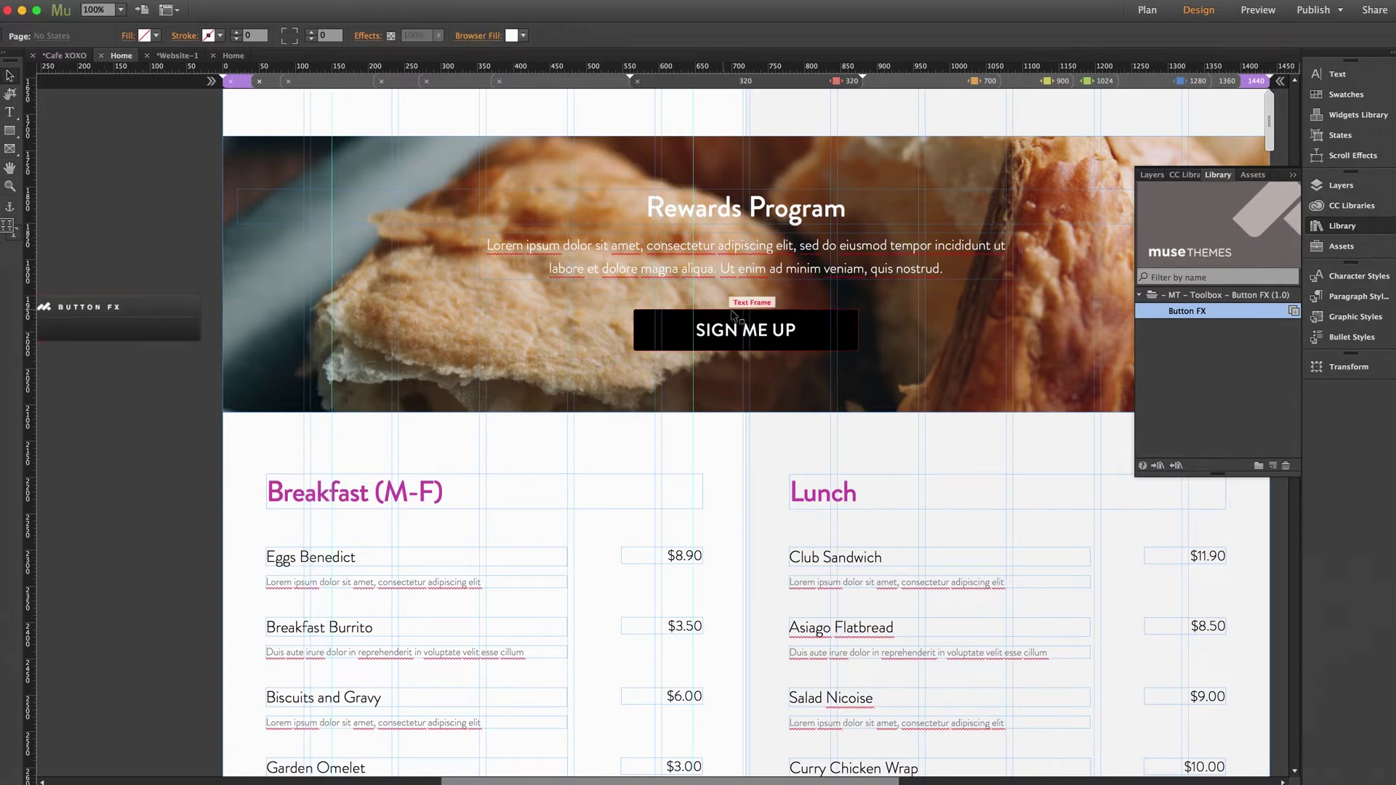
left_click(1317, 230)
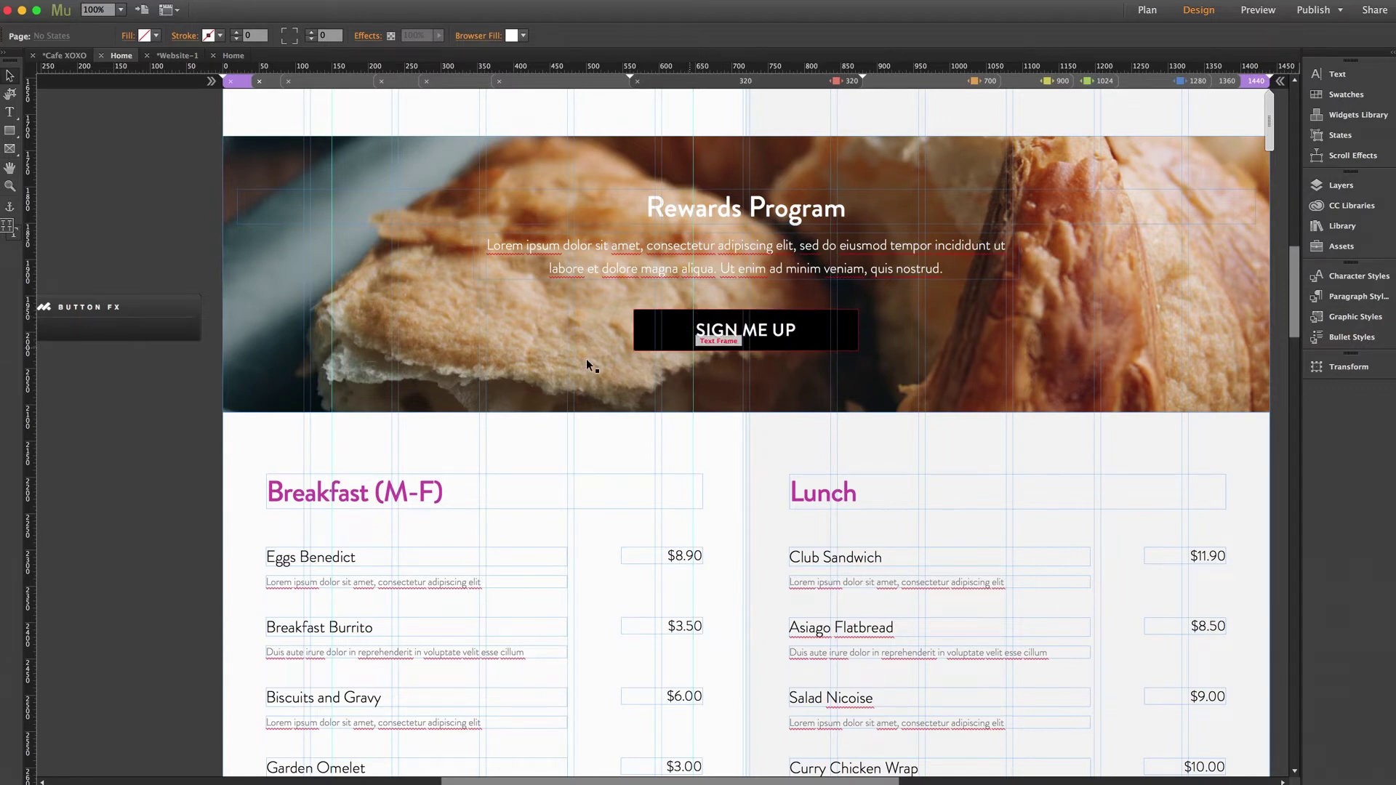
left_click(130, 326)
left_click(214, 292)
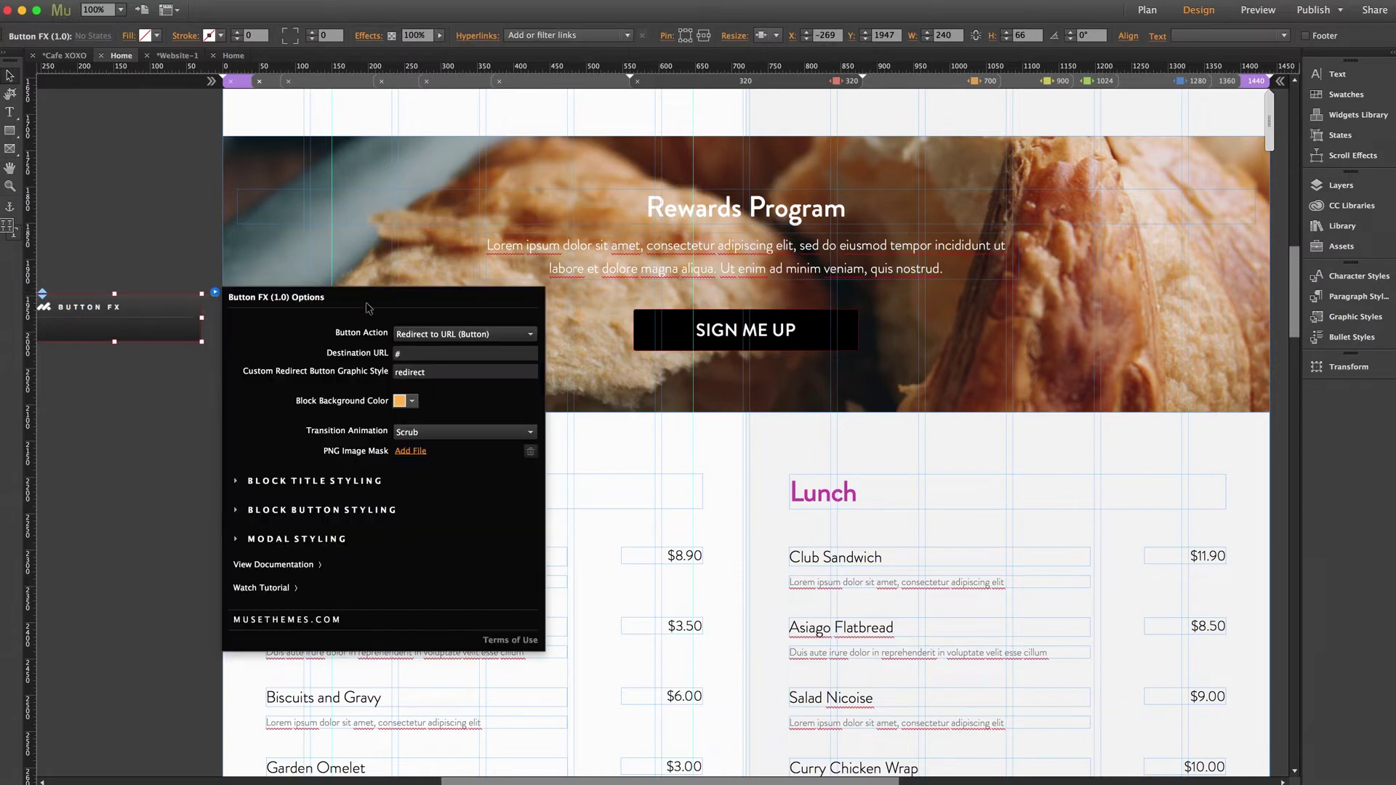
left_click(367, 357)
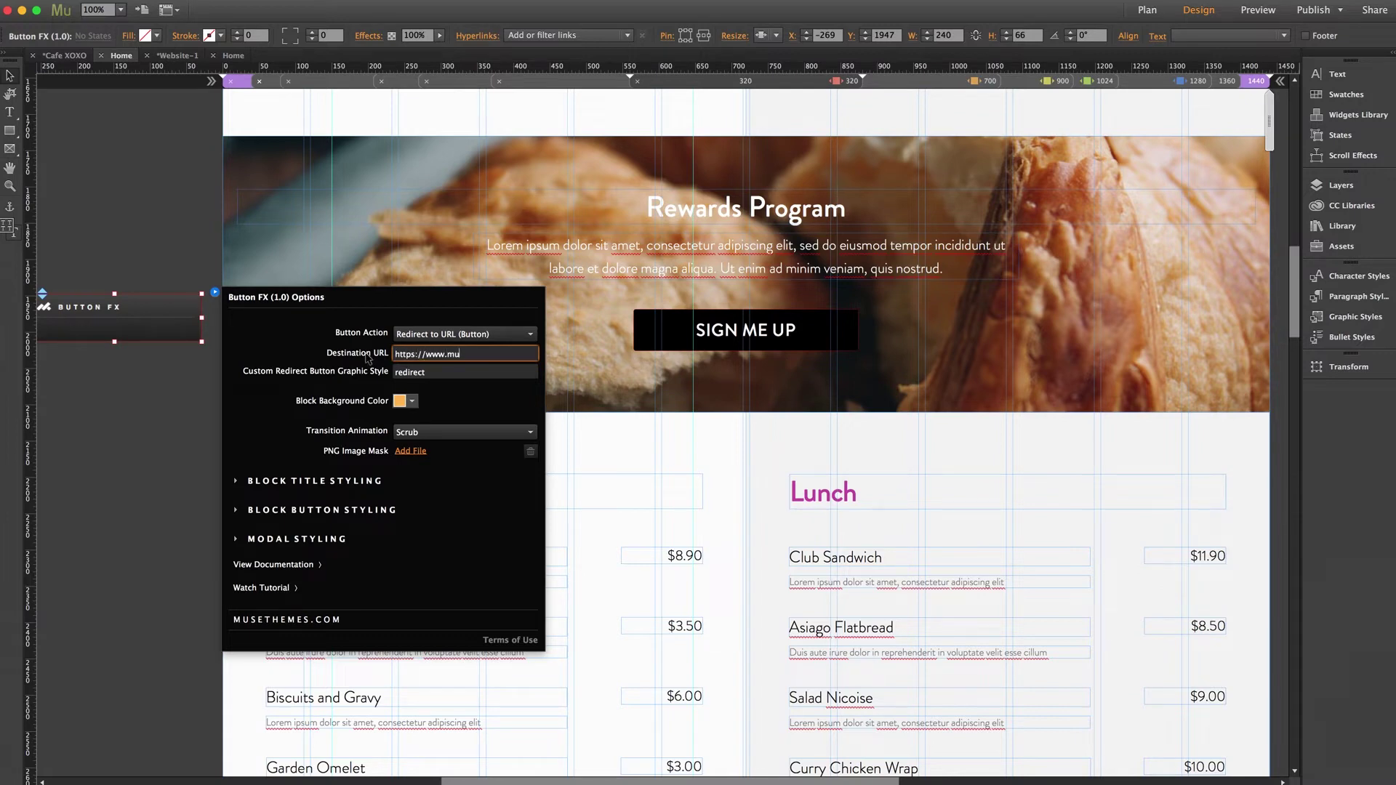
type("https://www.muse-themes.com")
key("Return")
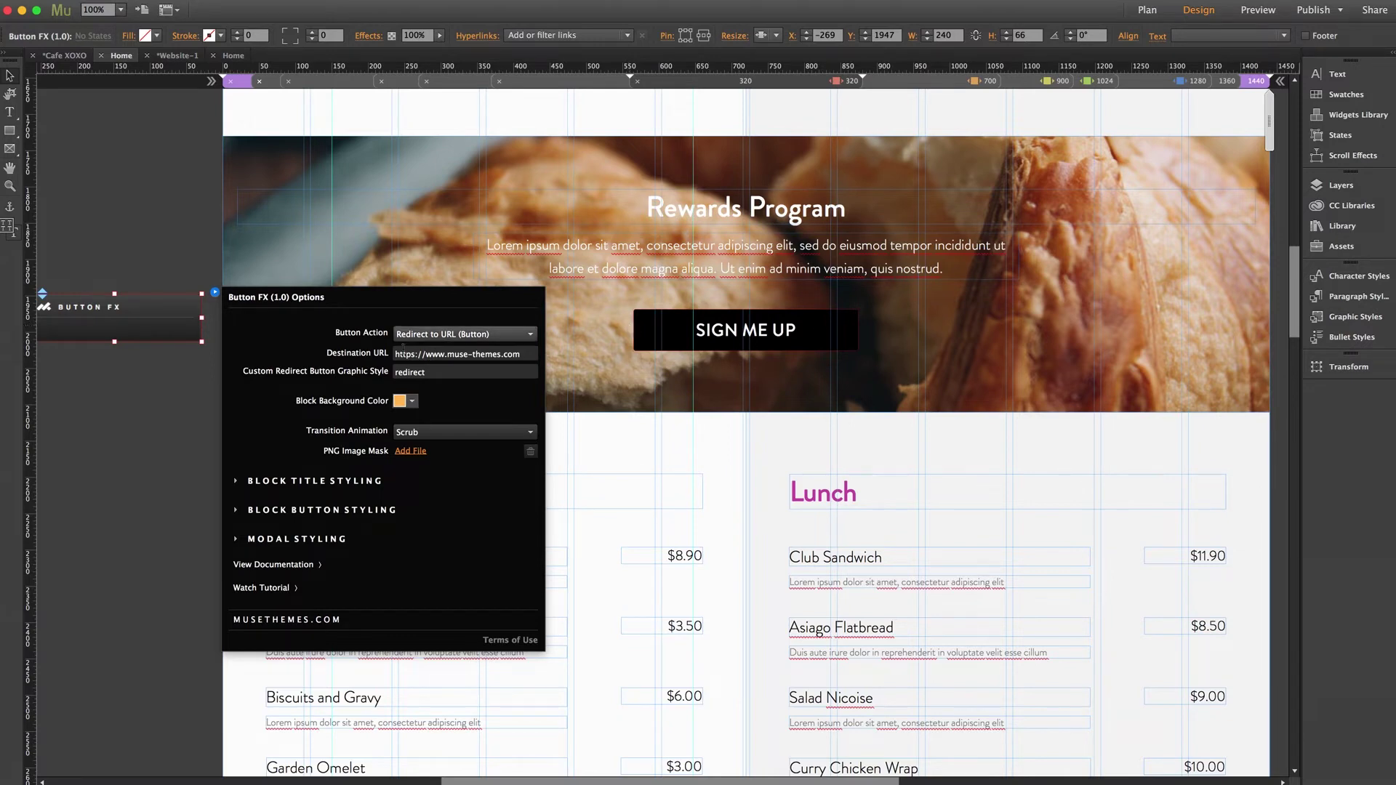
left_click(529, 354)
left_click(529, 354)
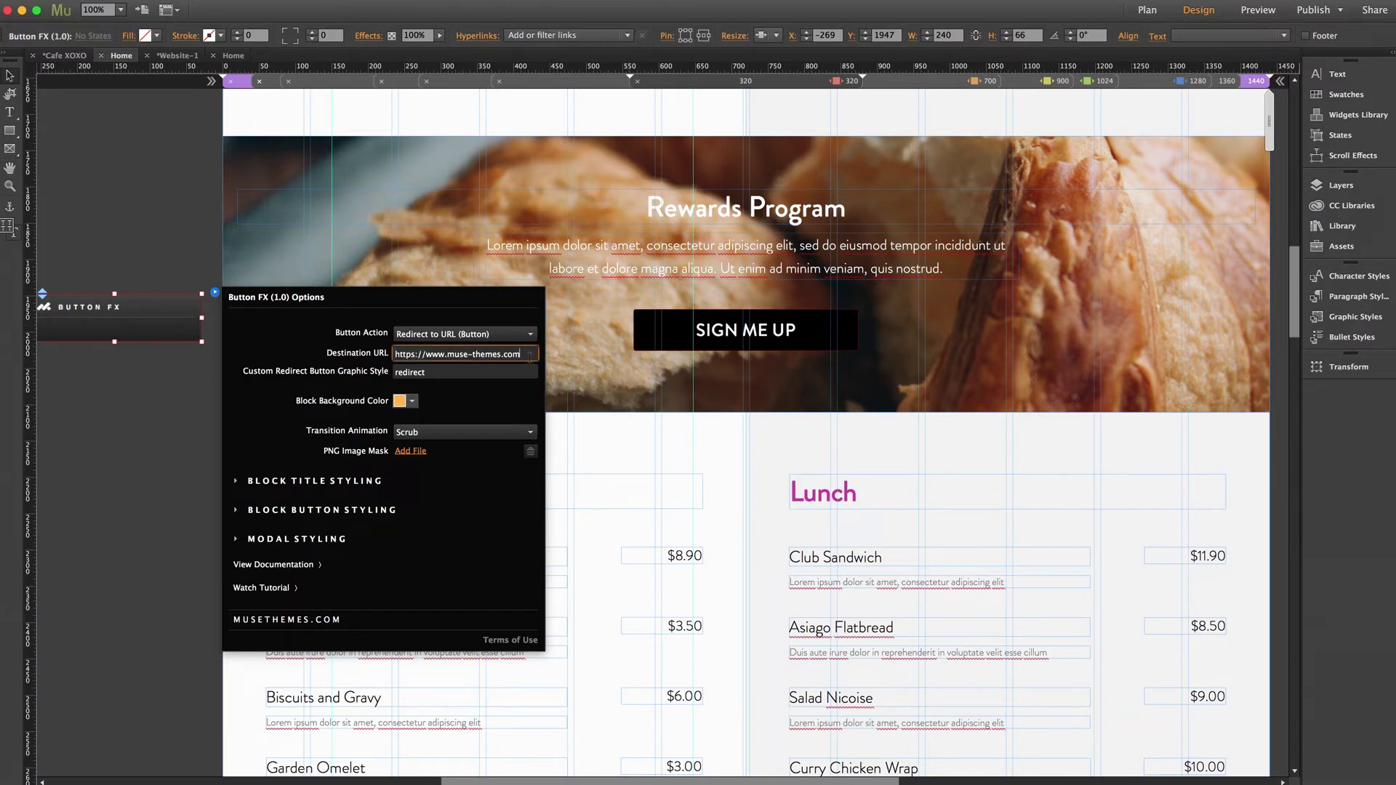
left_click(508, 400)
Create a new graphic style from the SIGN ME UP button and name it "transition".
left_click(732, 339)
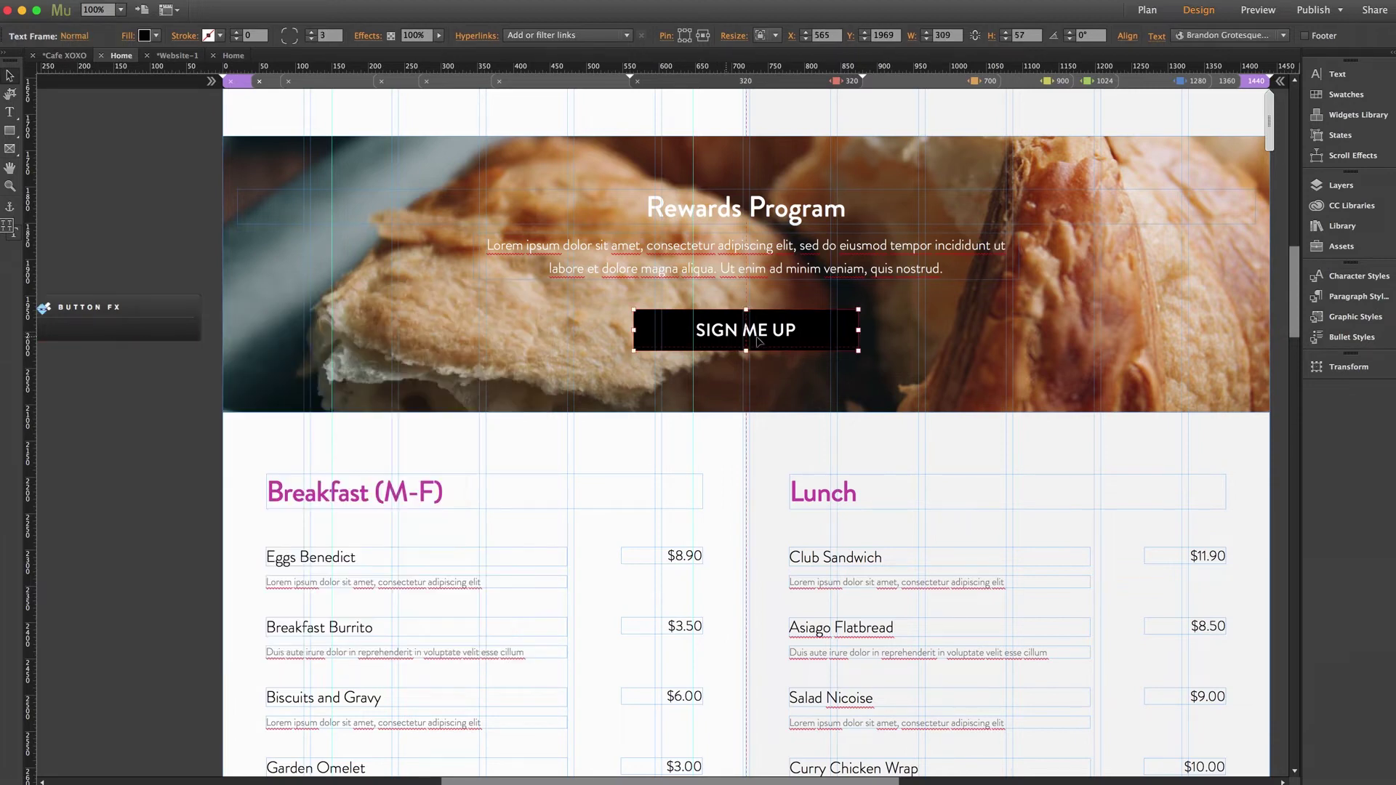
left_click(1355, 318)
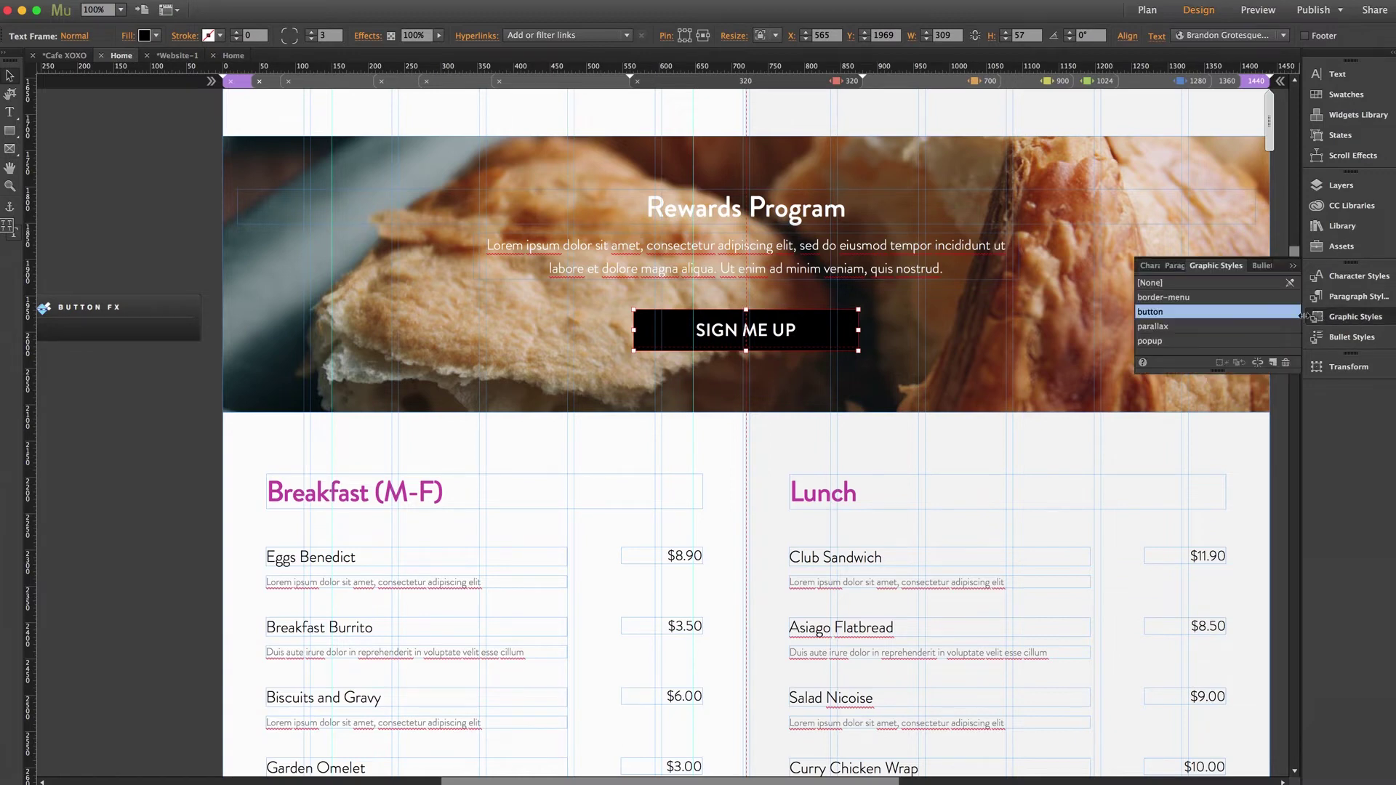
mouse_move(1141, 314)
left_click(1273, 362)
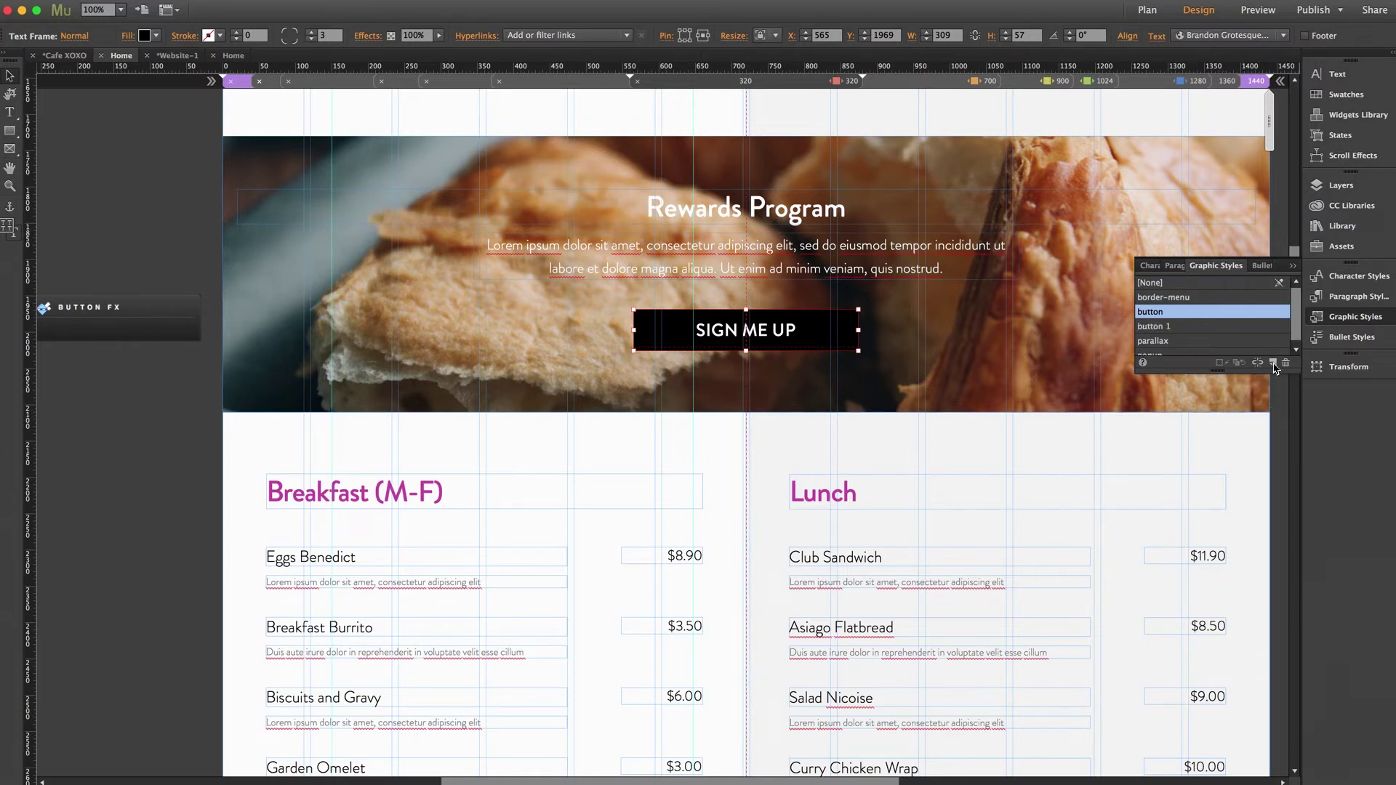
double_click(1163, 326)
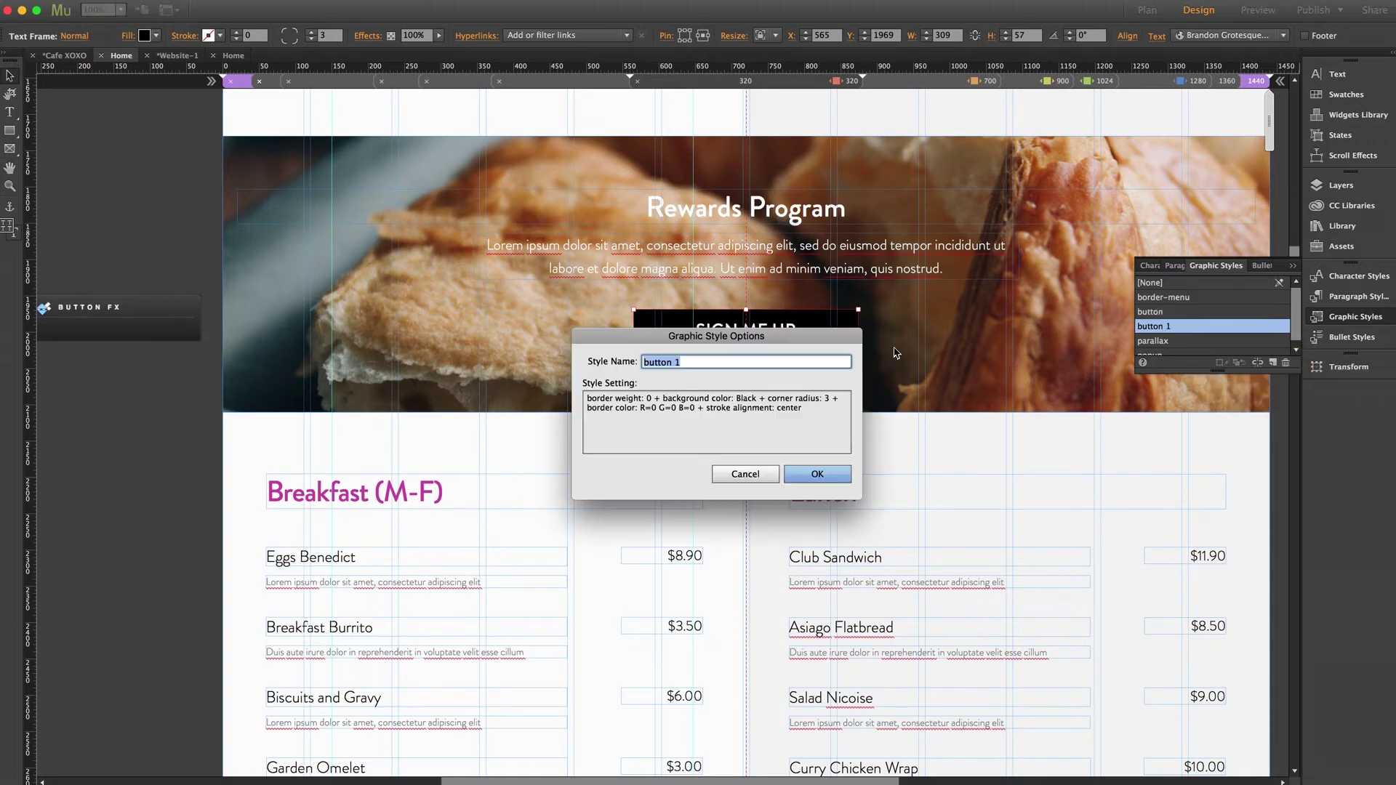
type("transition")
left_click(817, 473)
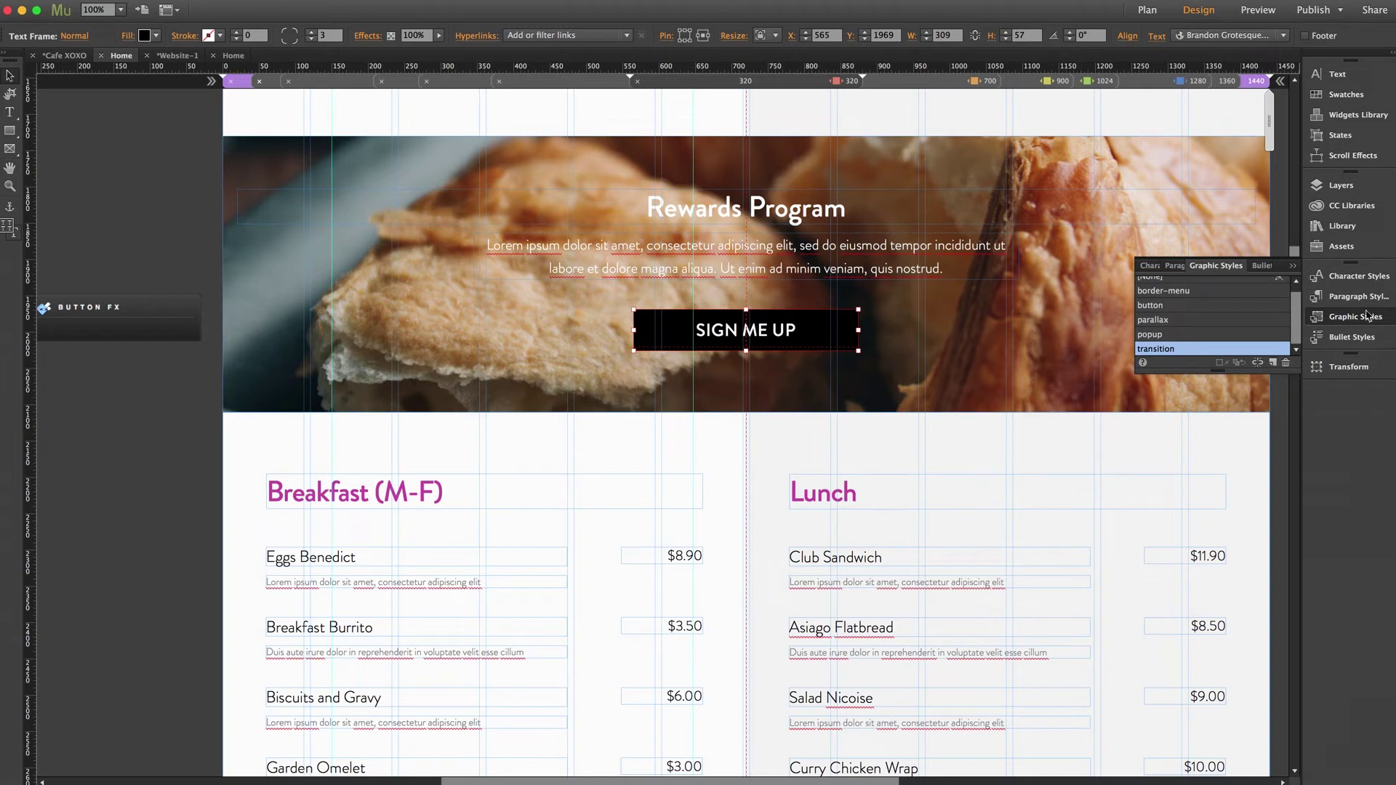
Set the Button FX widget's Custom Redirect Button Graphic Style to "transition".
left_click(165, 312)
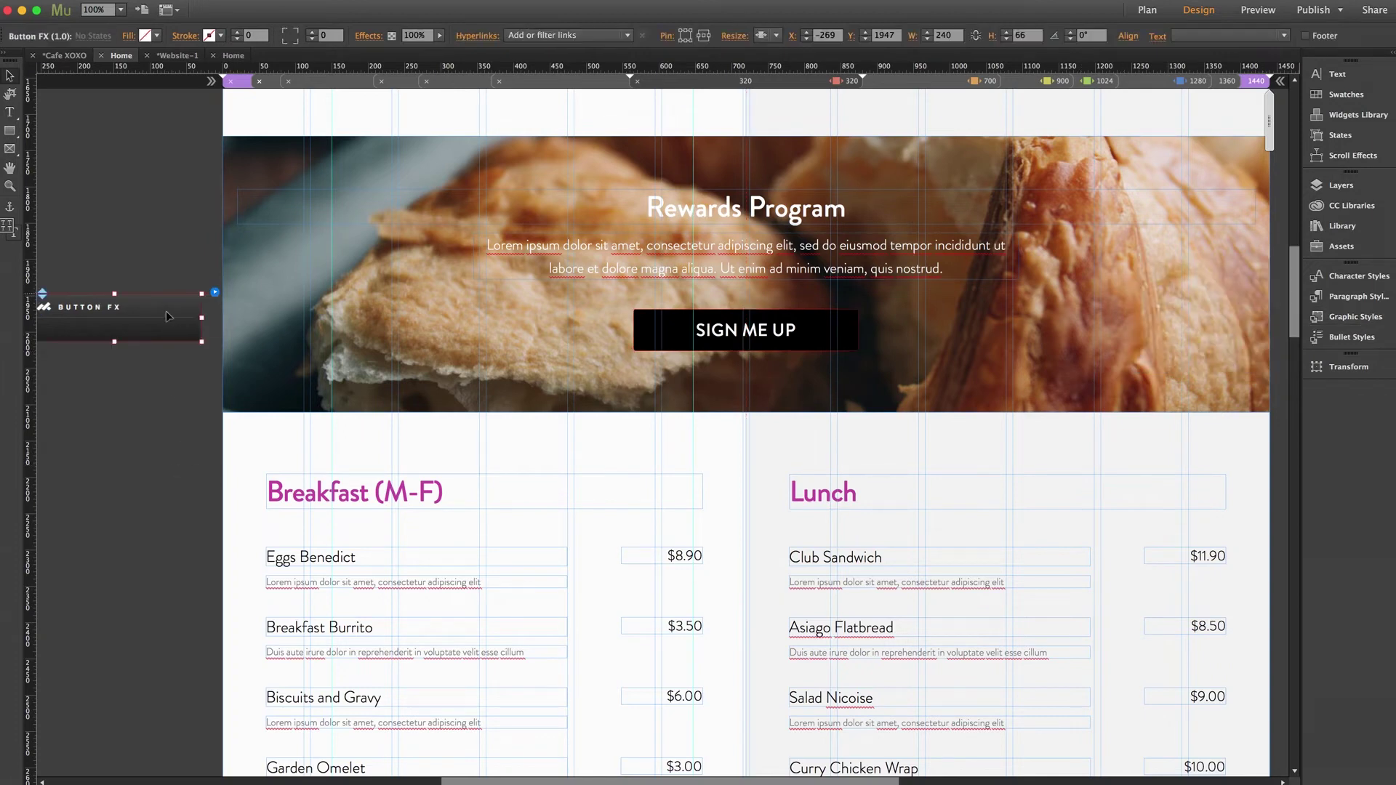
left_click(215, 292)
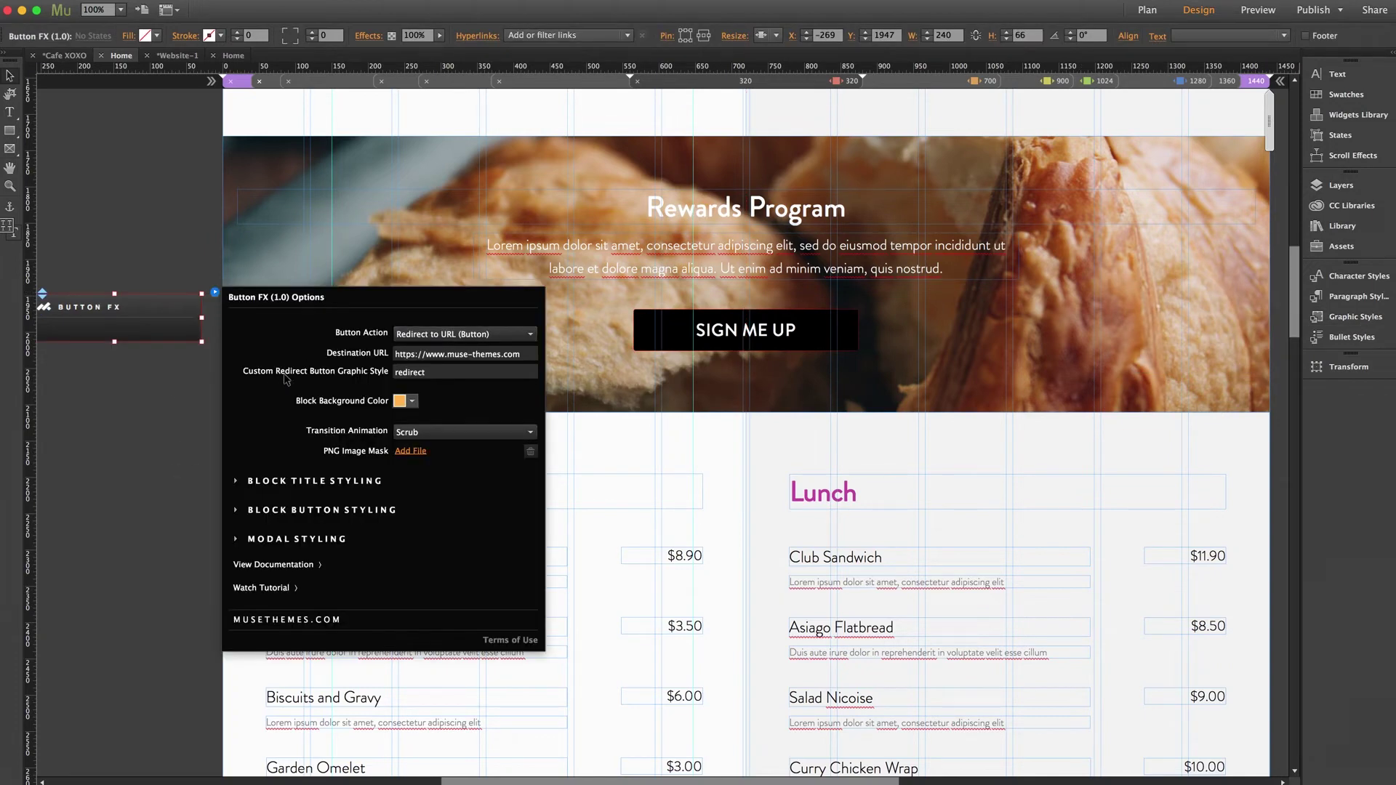
left_click(410, 373)
double_click(410, 373)
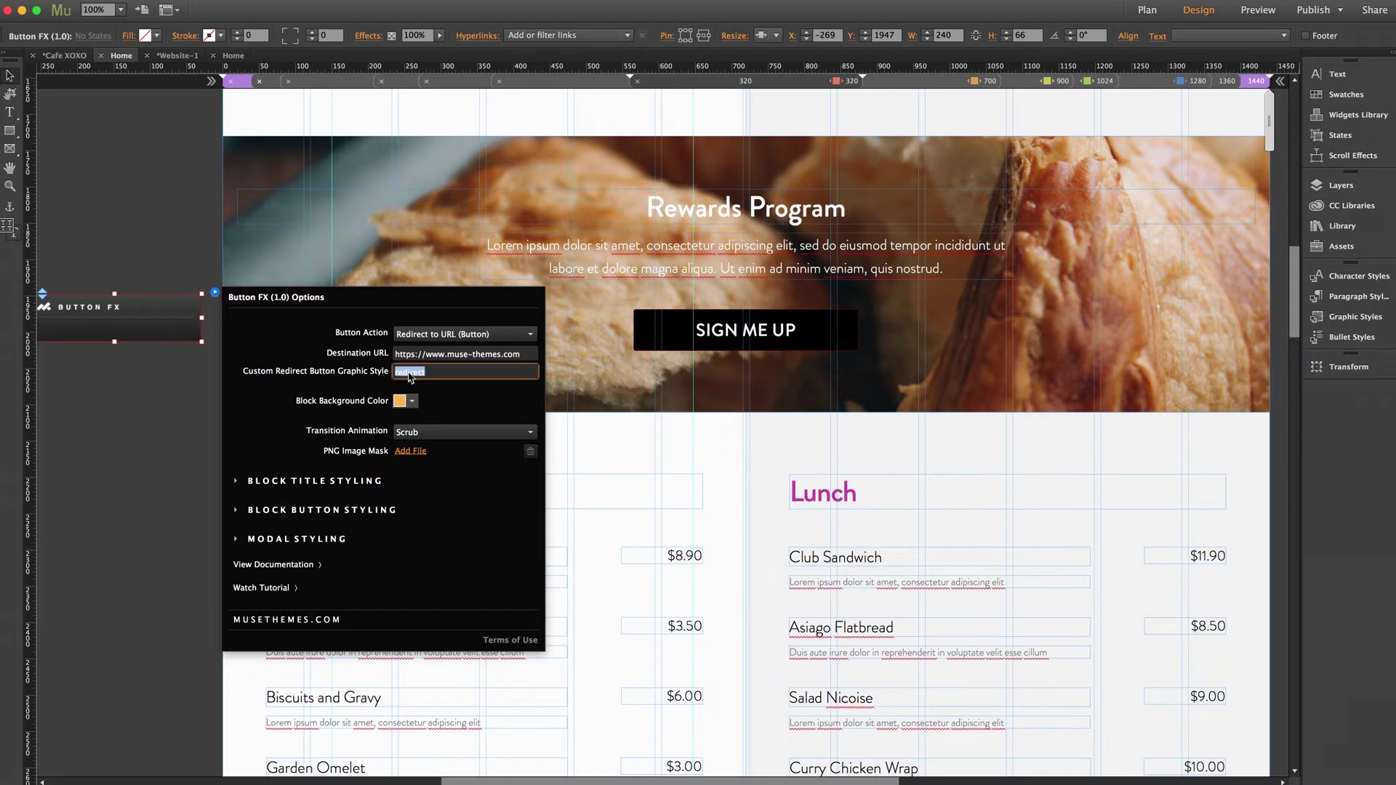
type("transition")
key("Return")
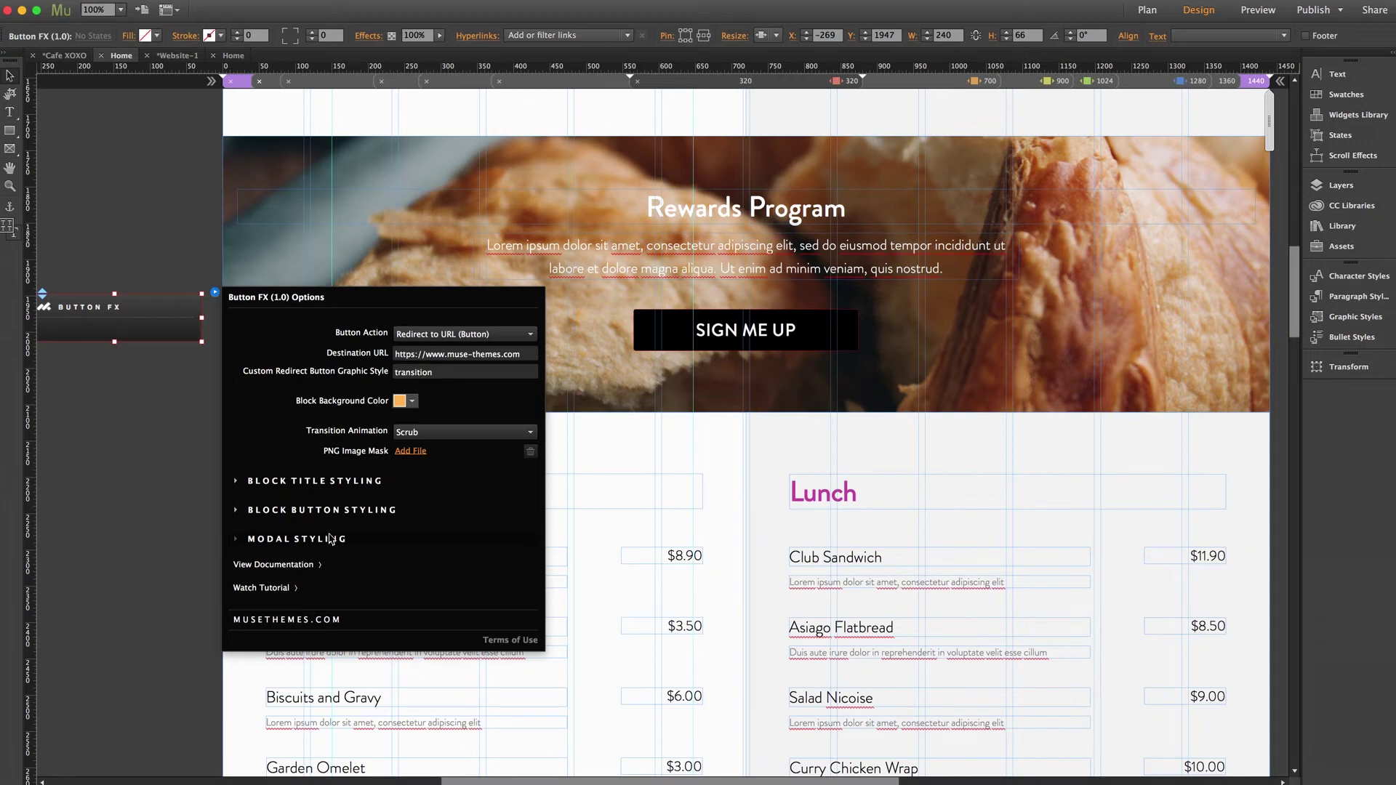
Set the widget's Transition Animation to Diamond and load diamond.png as its PNG Image Mask.
left_click(430, 434)
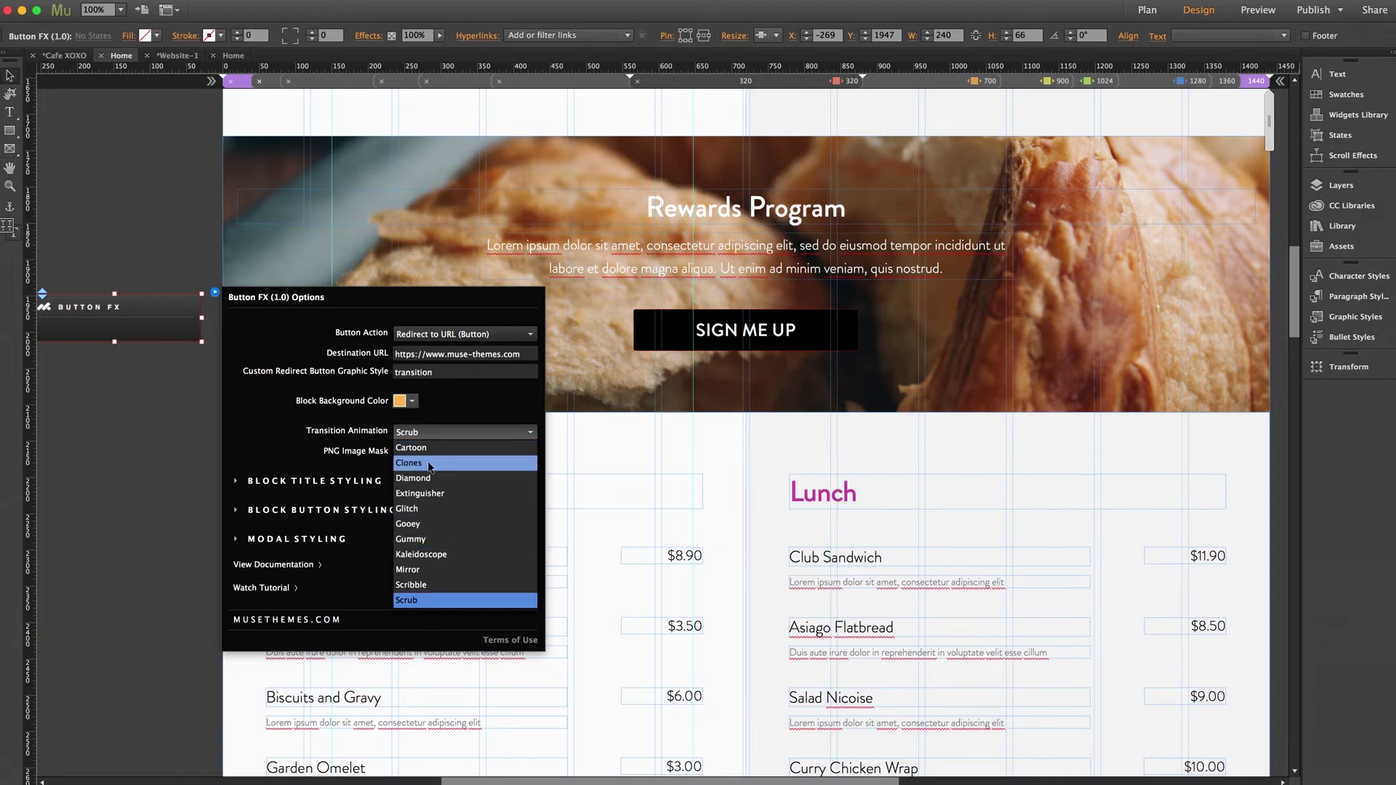
left_click(438, 432)
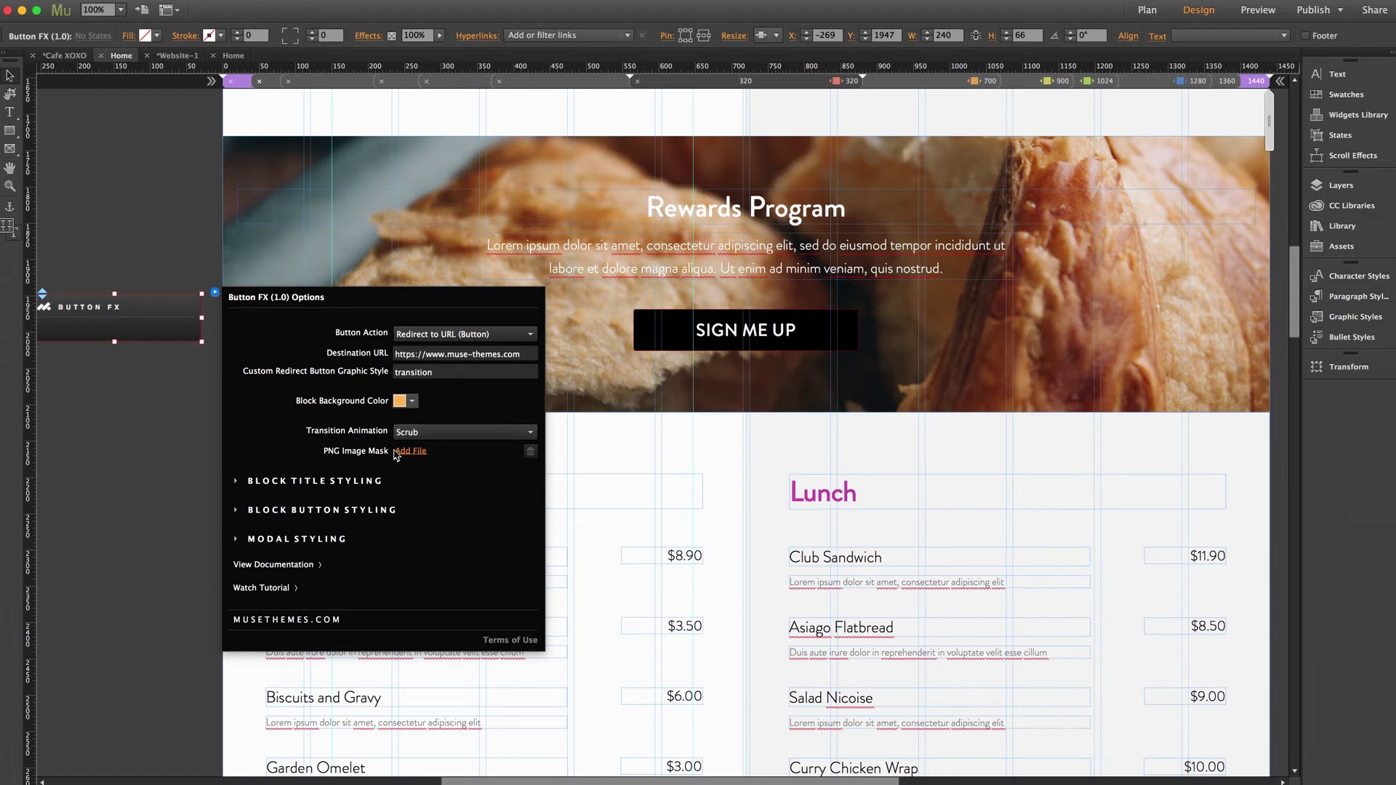
left_click(433, 435)
left_click(432, 479)
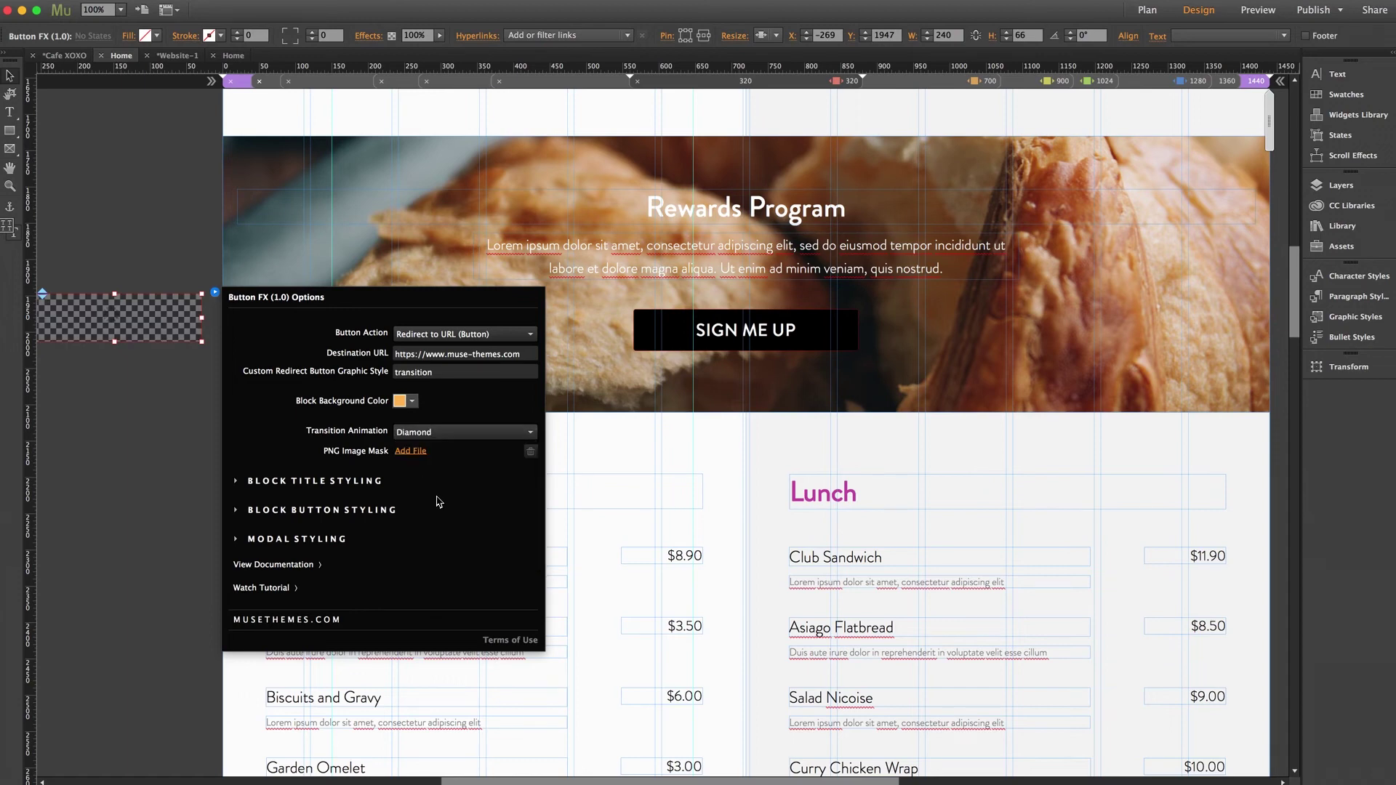
left_click(411, 451)
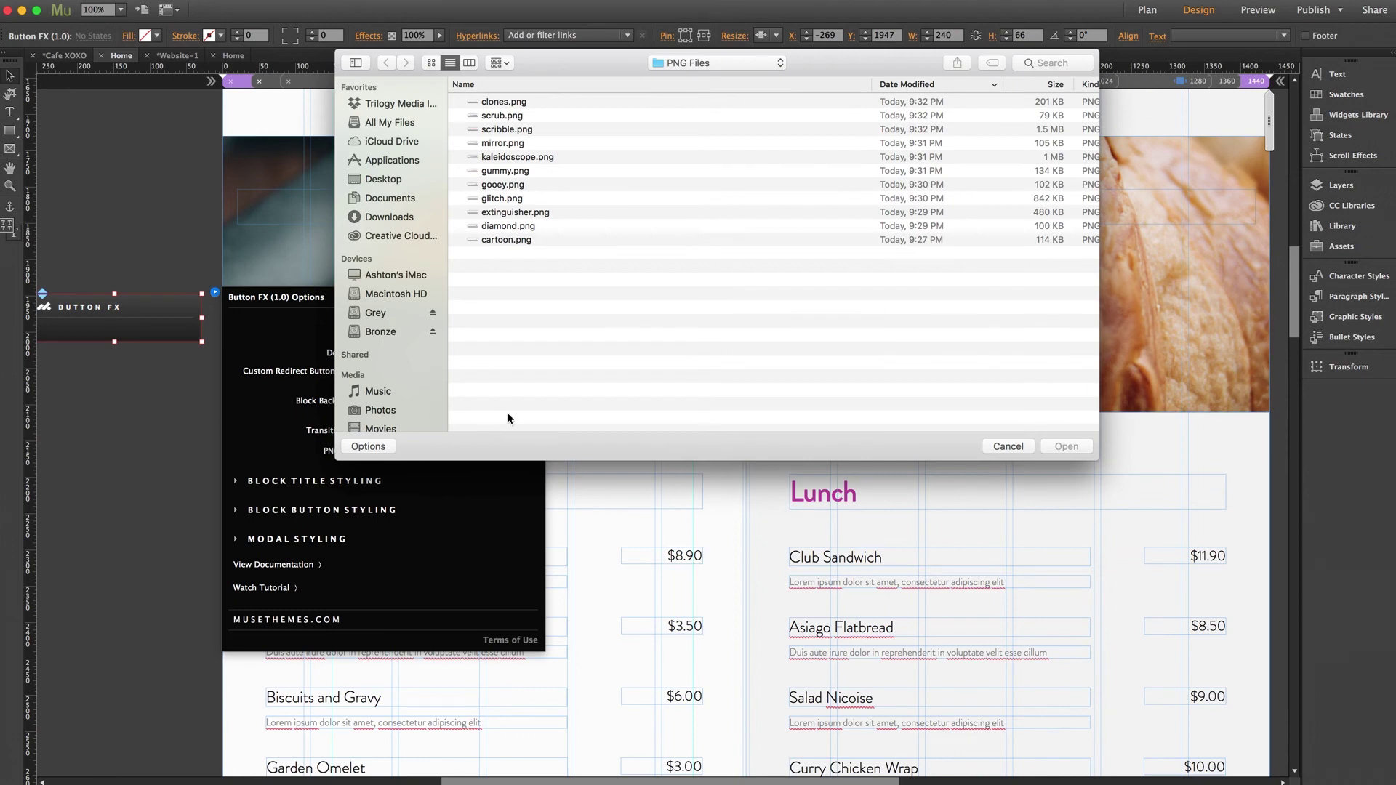
left_click(500, 227)
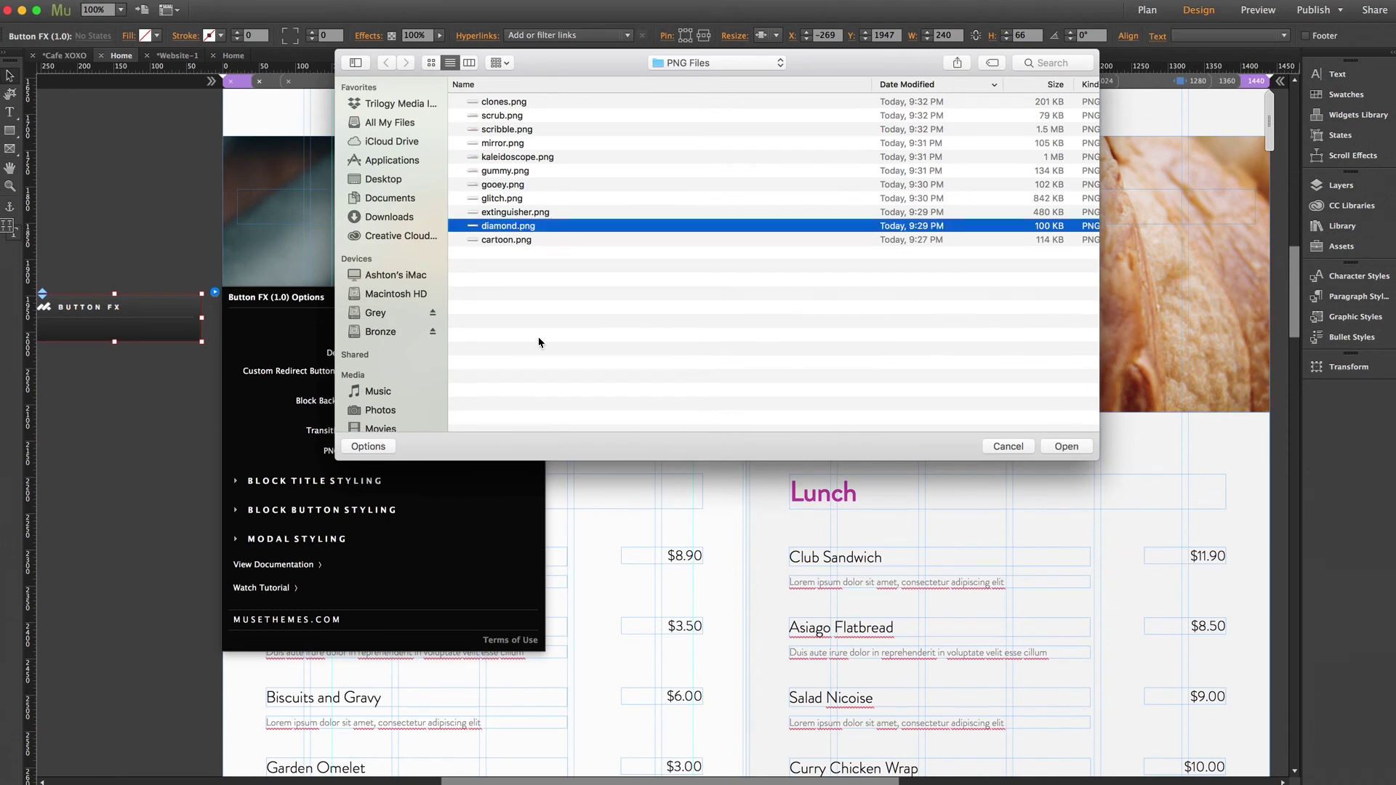
left_click(1067, 446)
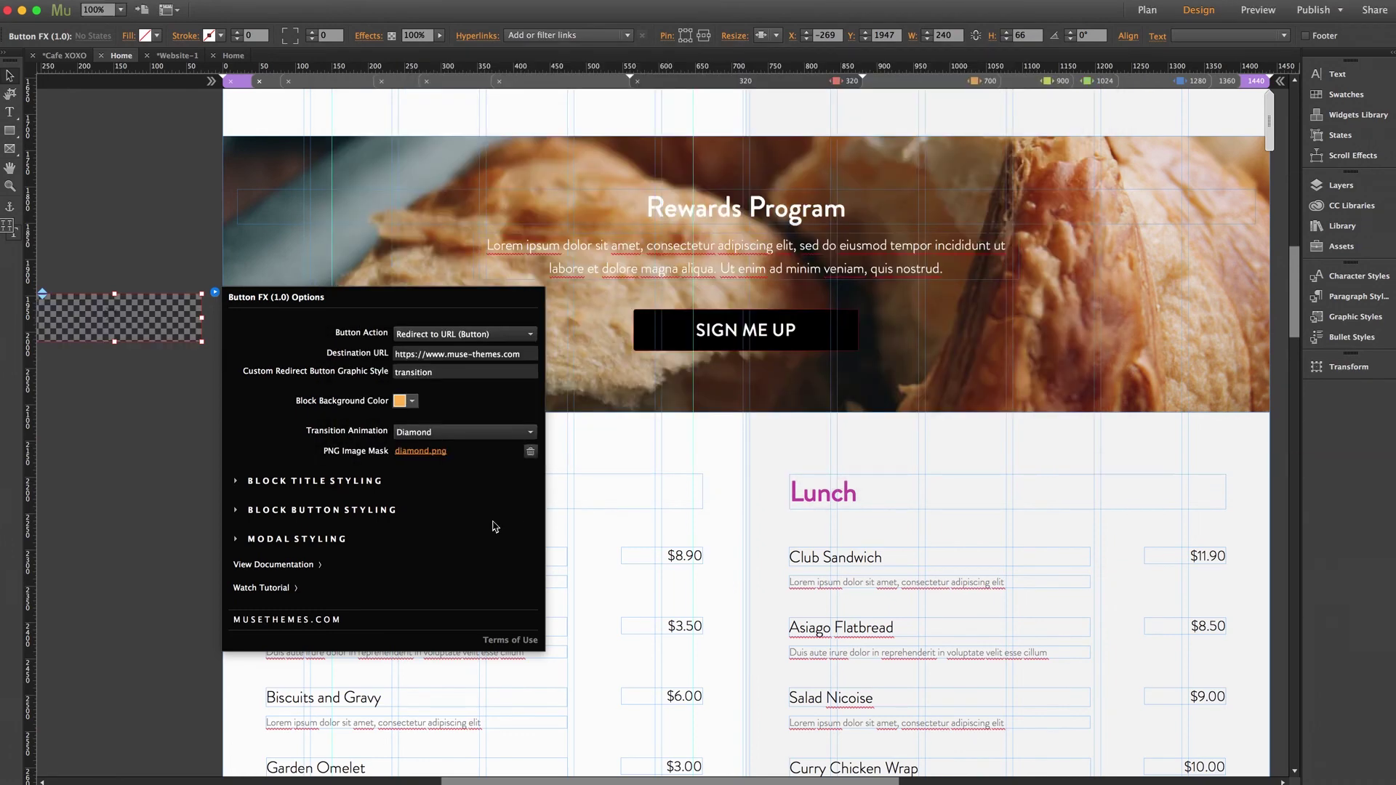
Preview the page in the browser and trigger the Rewards Program's SIGN ME UP button to test the Diamond redirect transition.
left_click(161, 521)
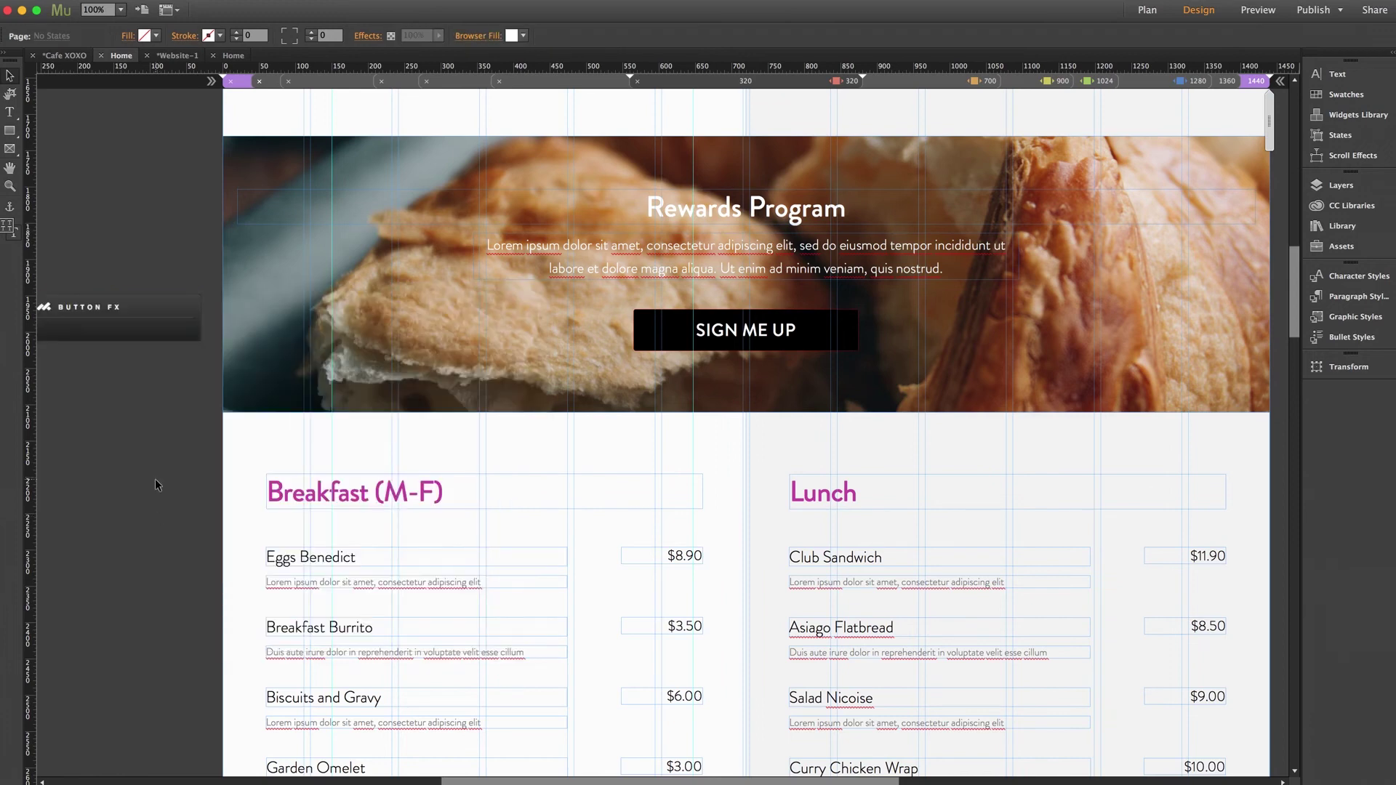
key("super+shift+e")
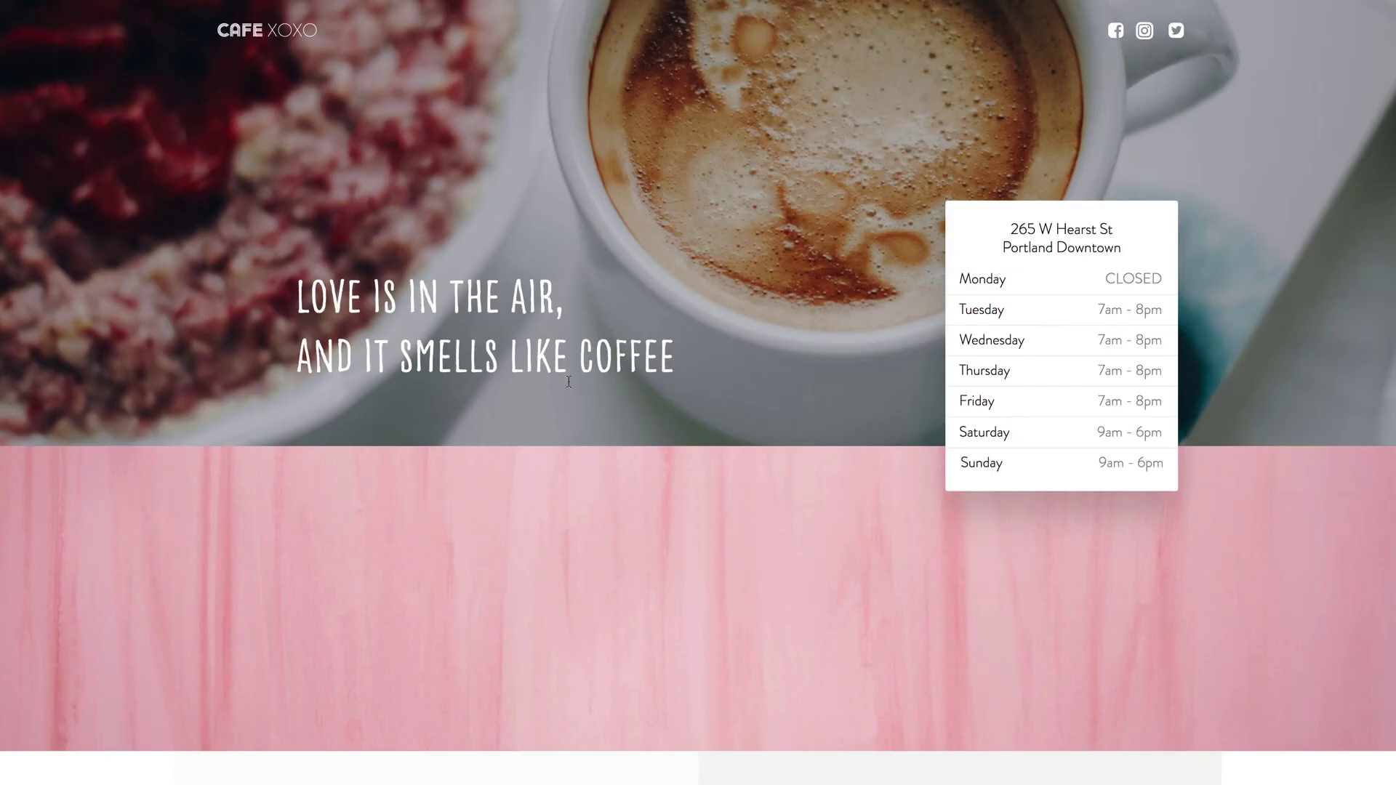
scroll(568, 381, "down", 15)
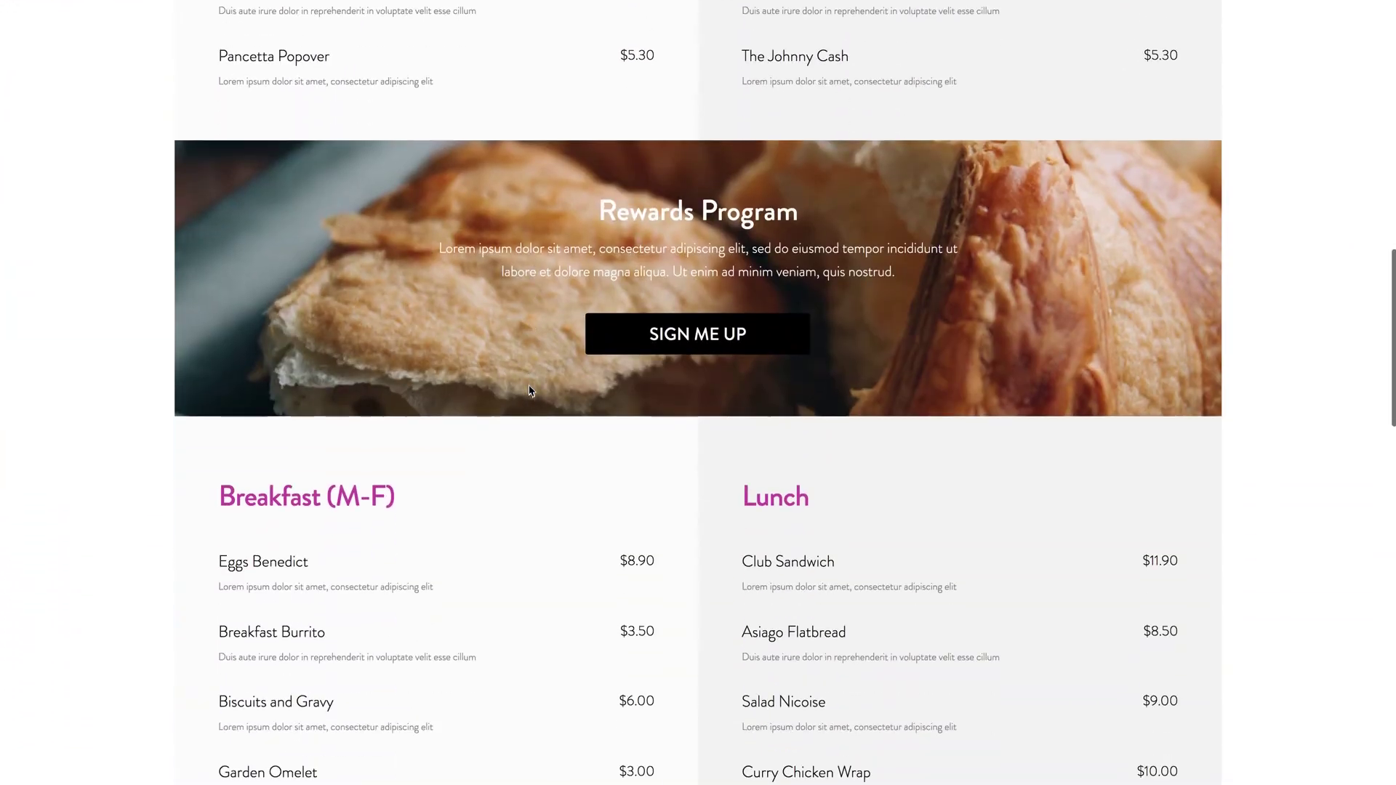
scroll(531, 391, "down", 2)
left_click(698, 250)
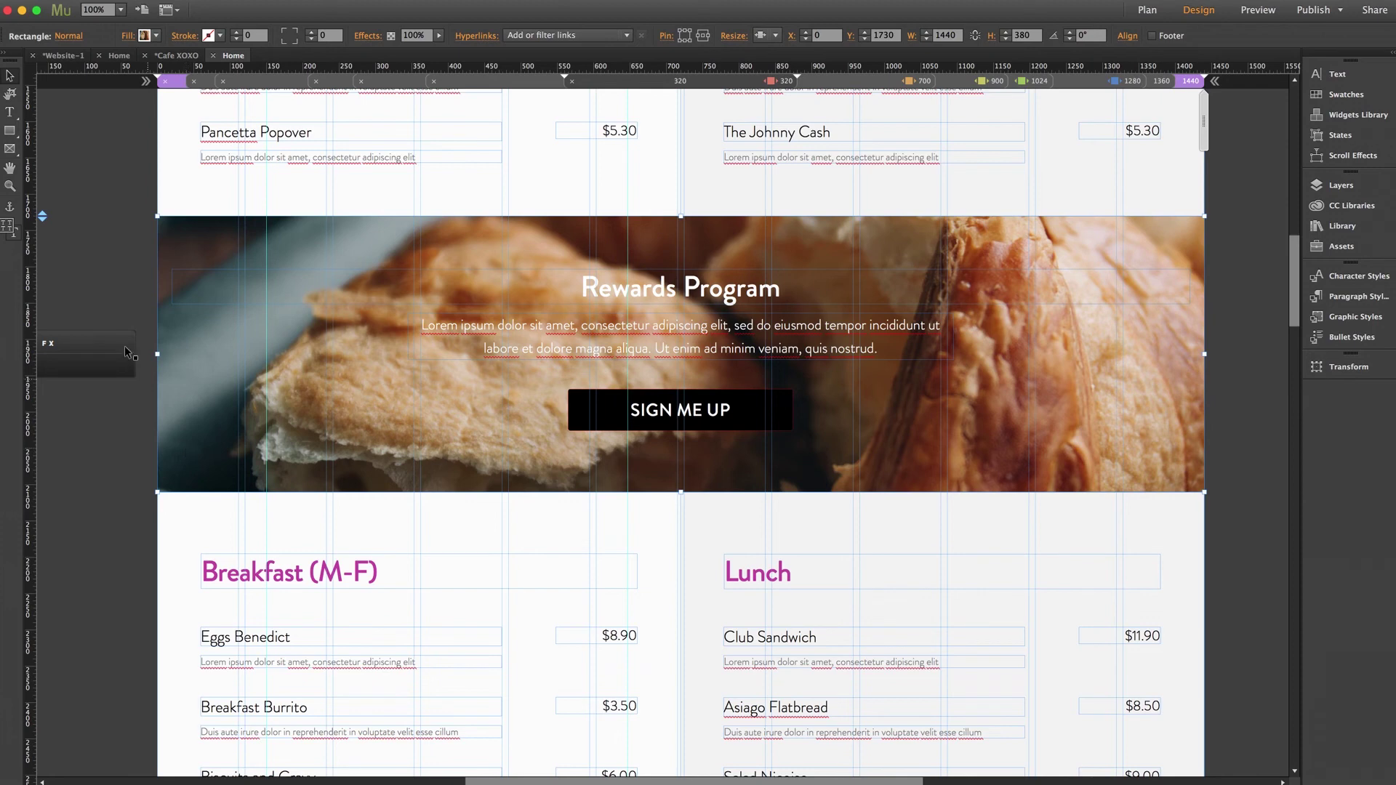
Set the Button FX widget's Transition Animation to Gummy and replace its PNG Image Mask with gummy.png.
left_click(111, 354)
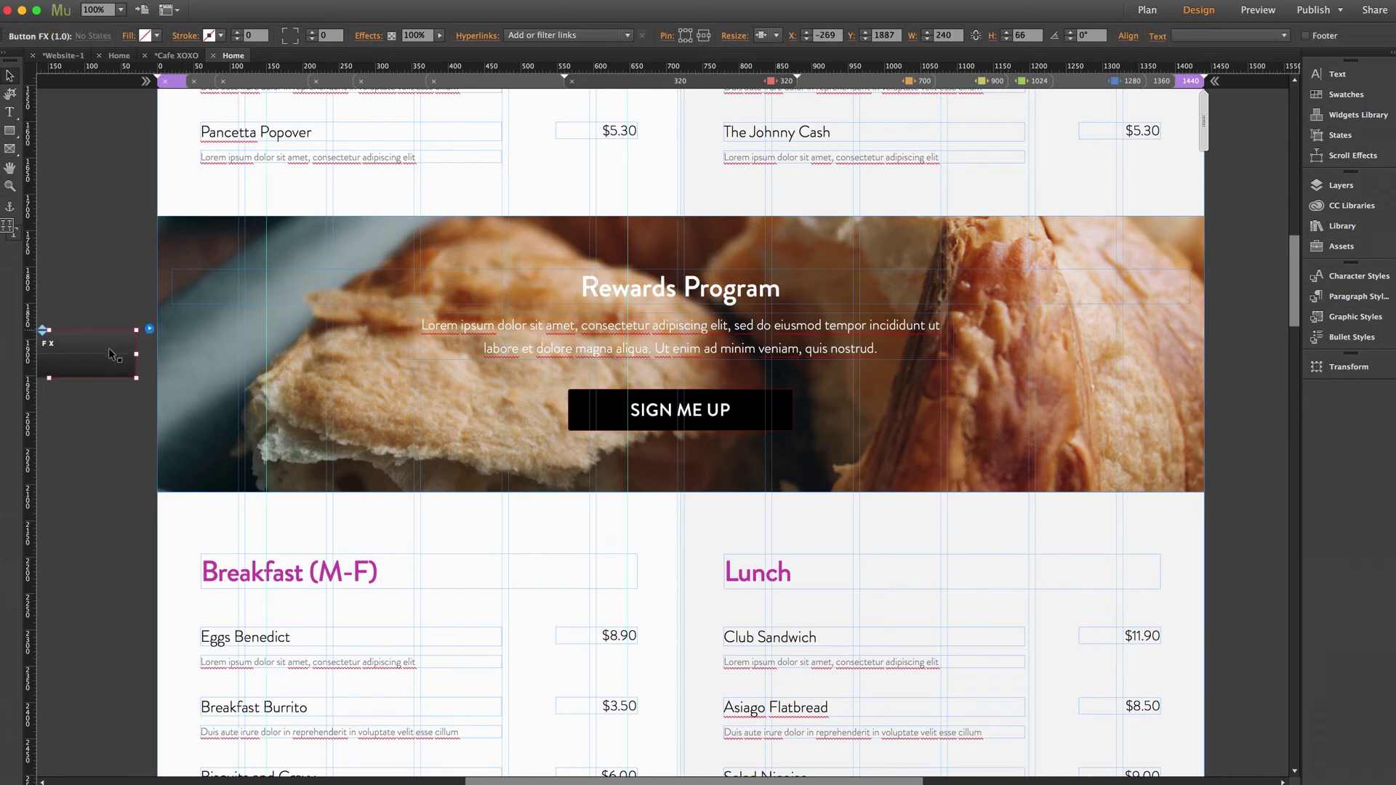
left_click(149, 329)
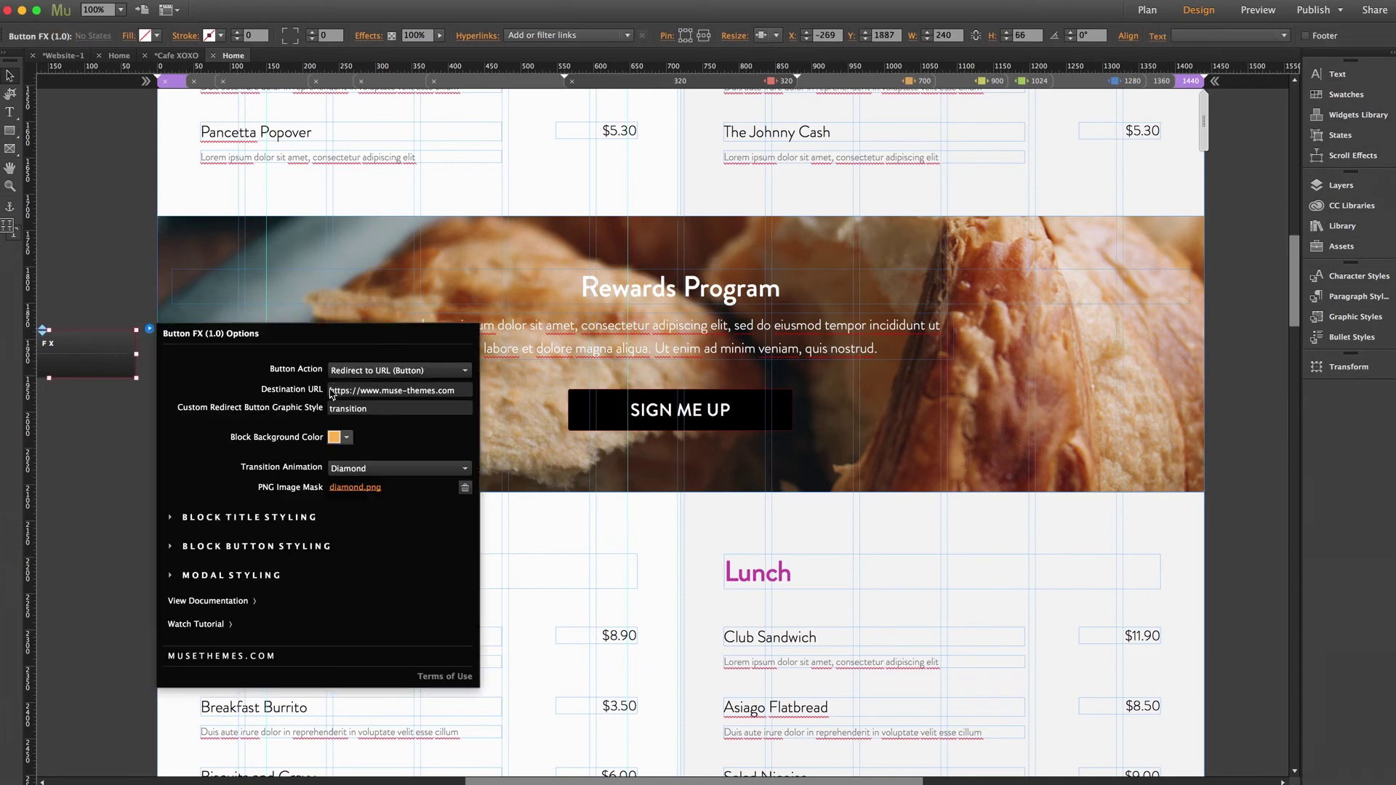
left_click(352, 467)
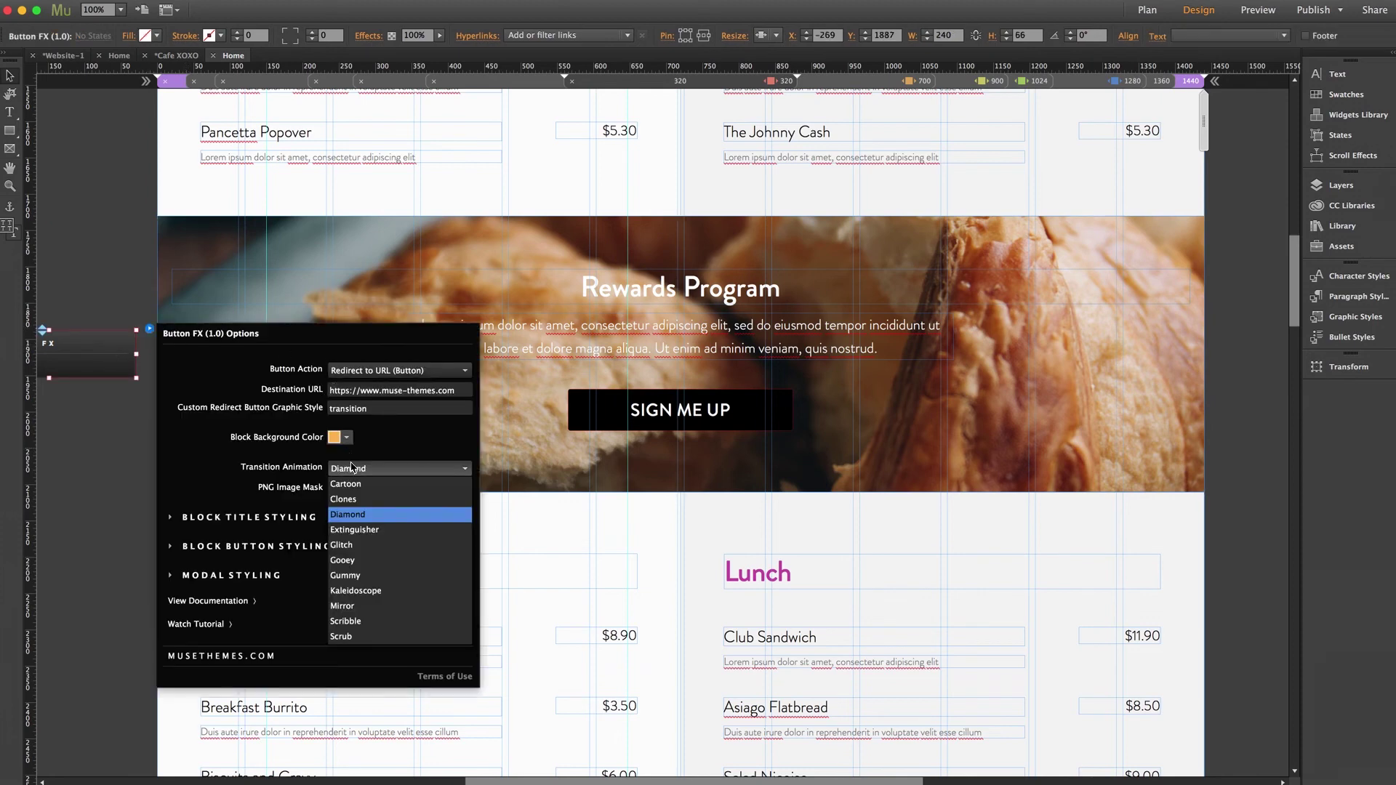
left_click(356, 581)
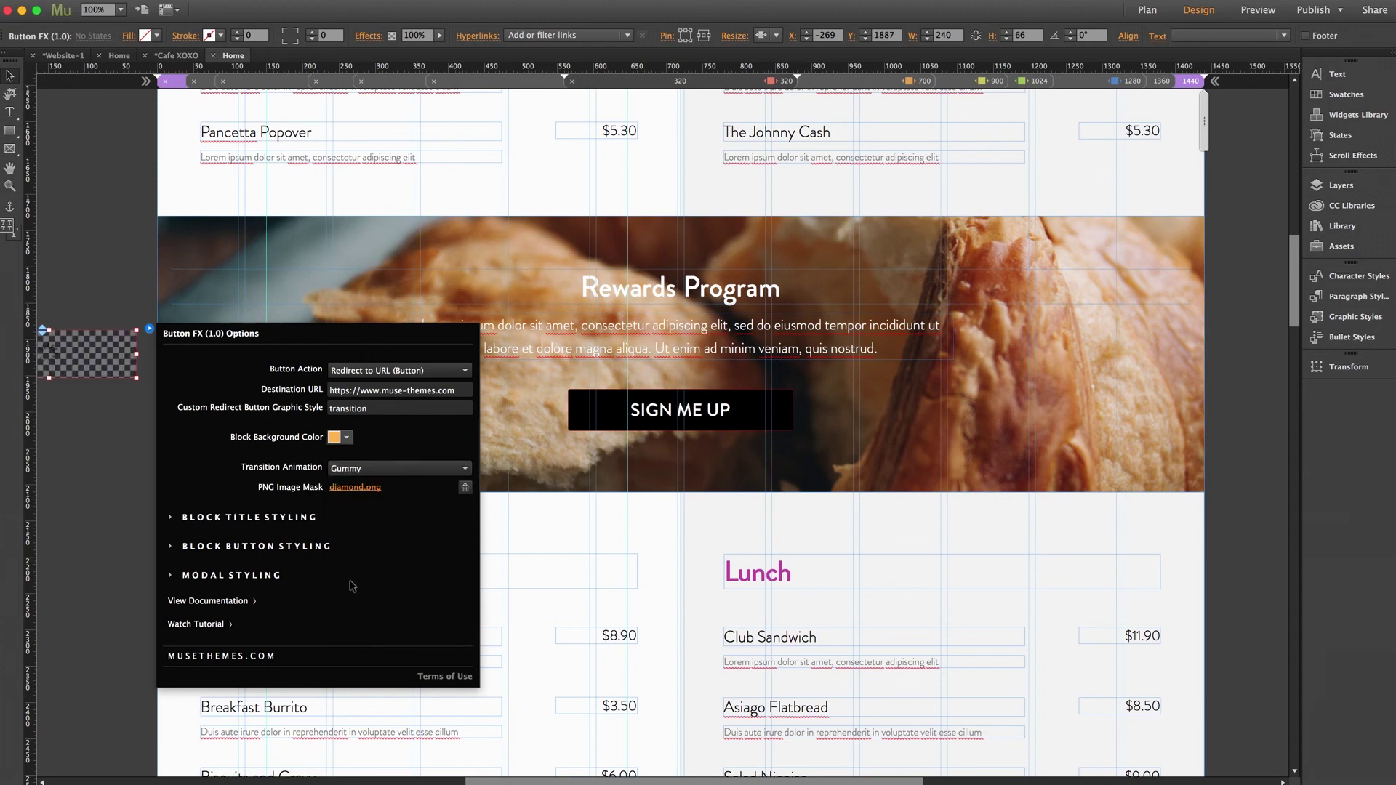
left_click(354, 487)
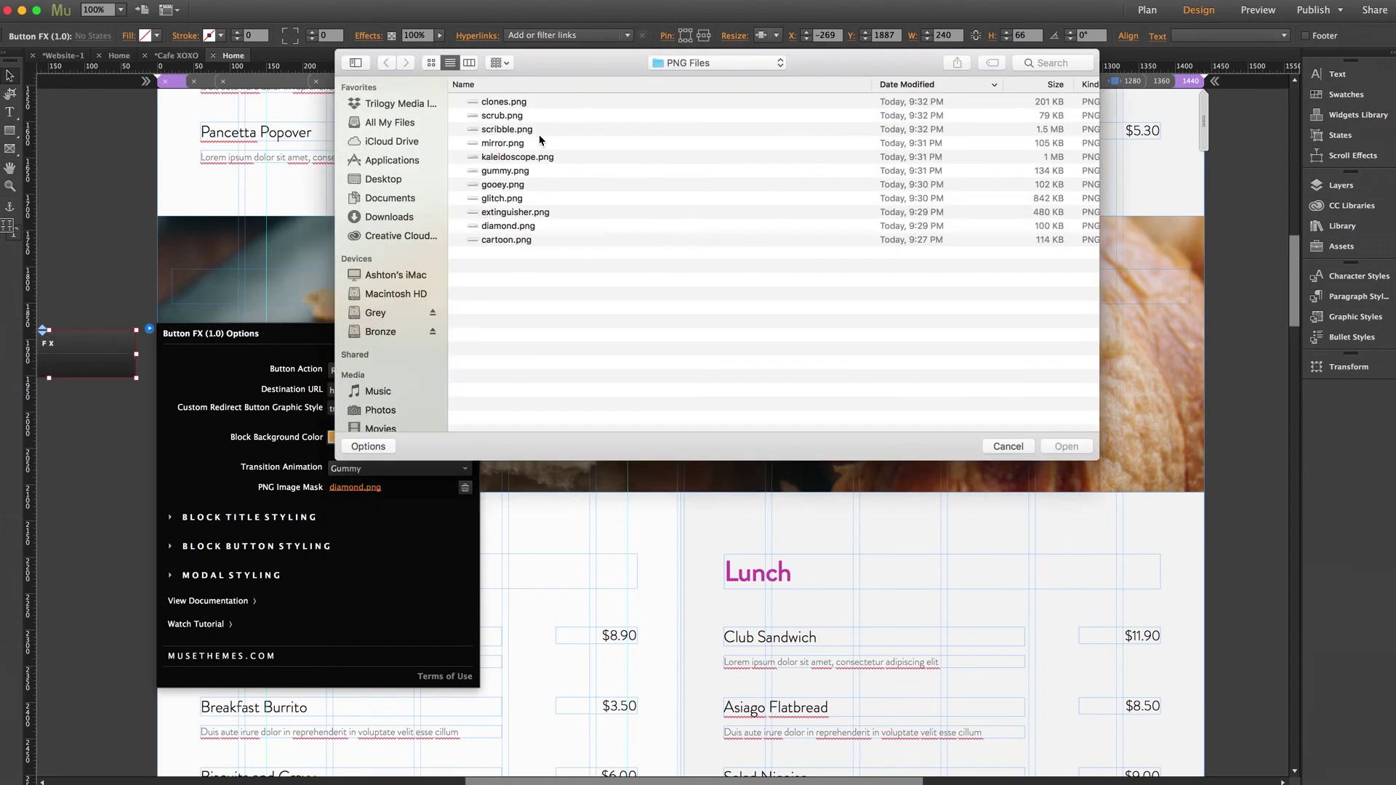
left_click(498, 172)
left_click(1065, 447)
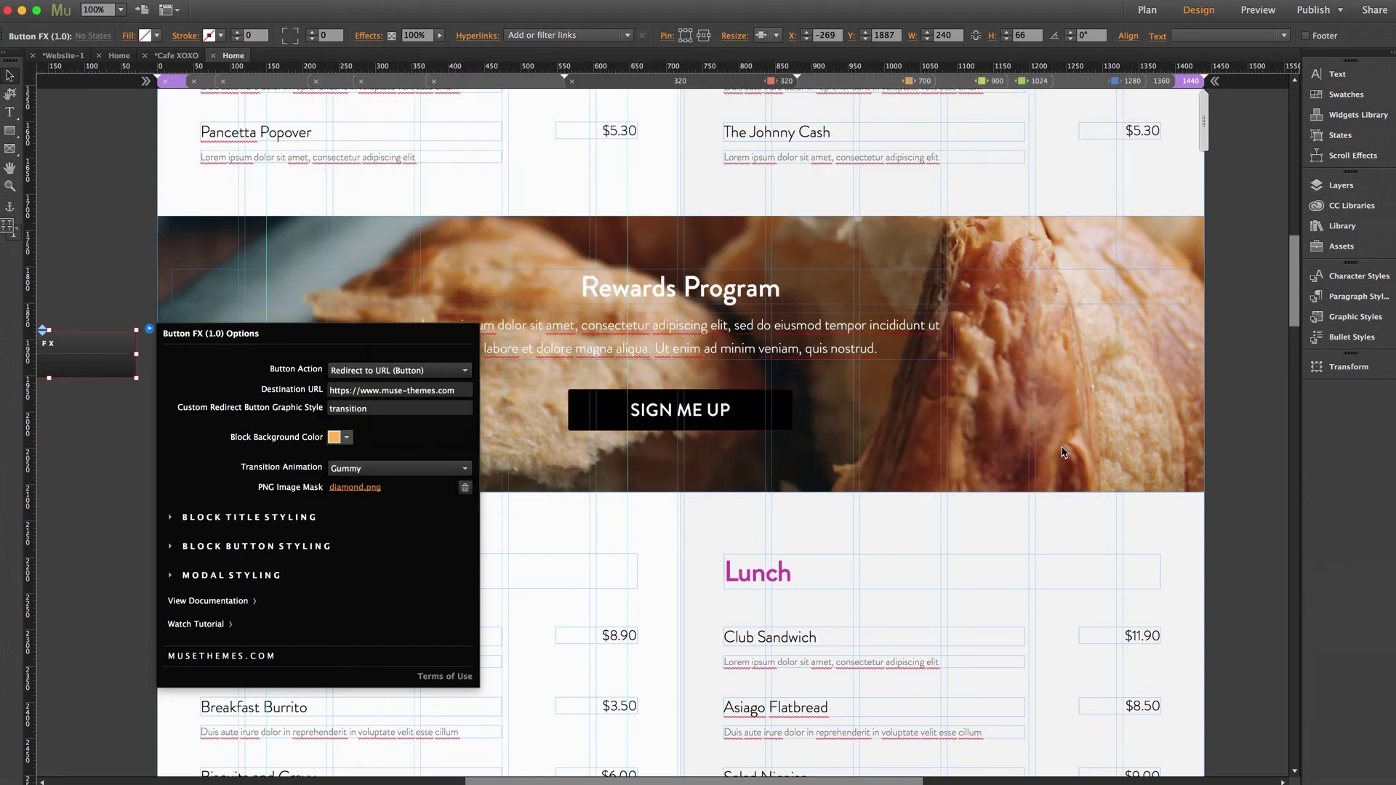
left_click(99, 495)
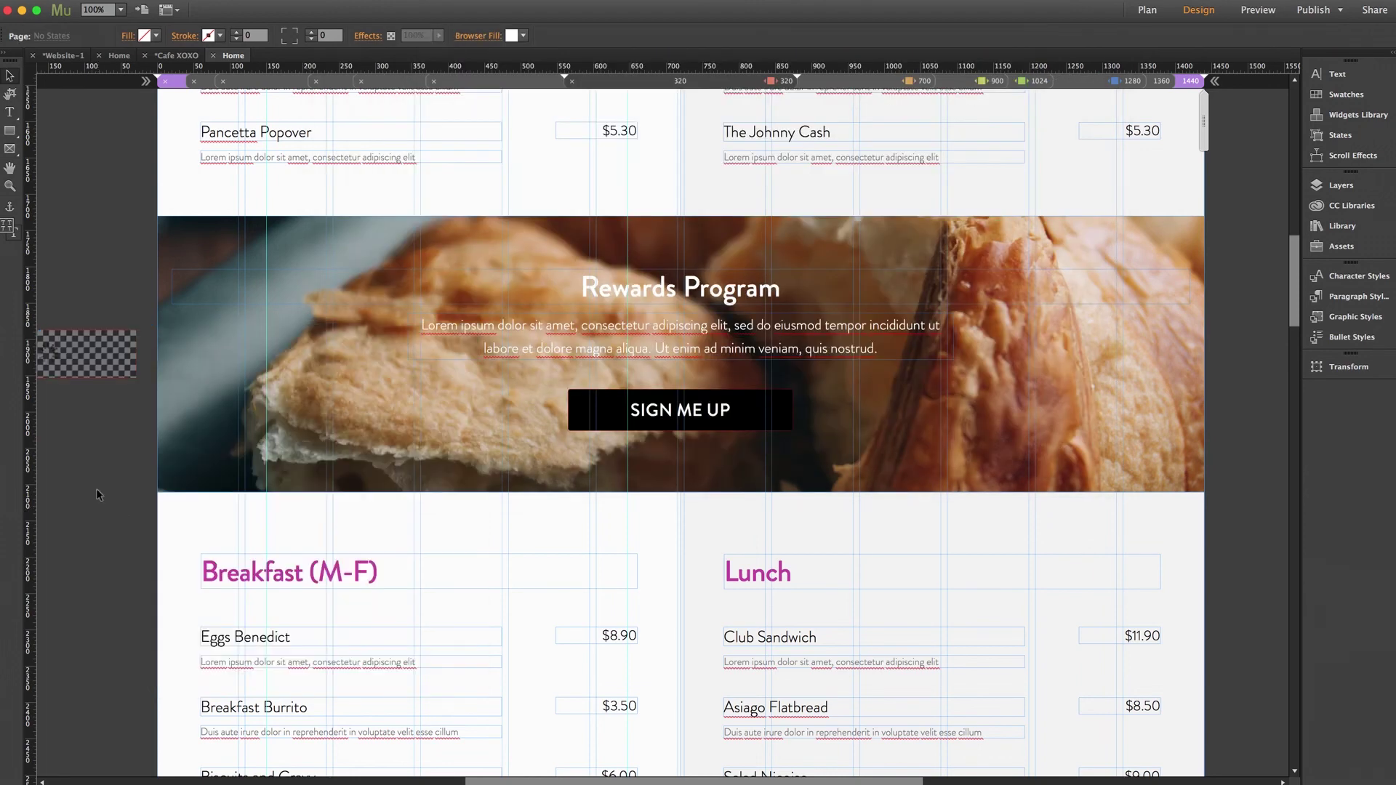
Preview the page in the browser again and test the Gummy redirect transition with the SIGN ME UP button.
key("shift+super+e")
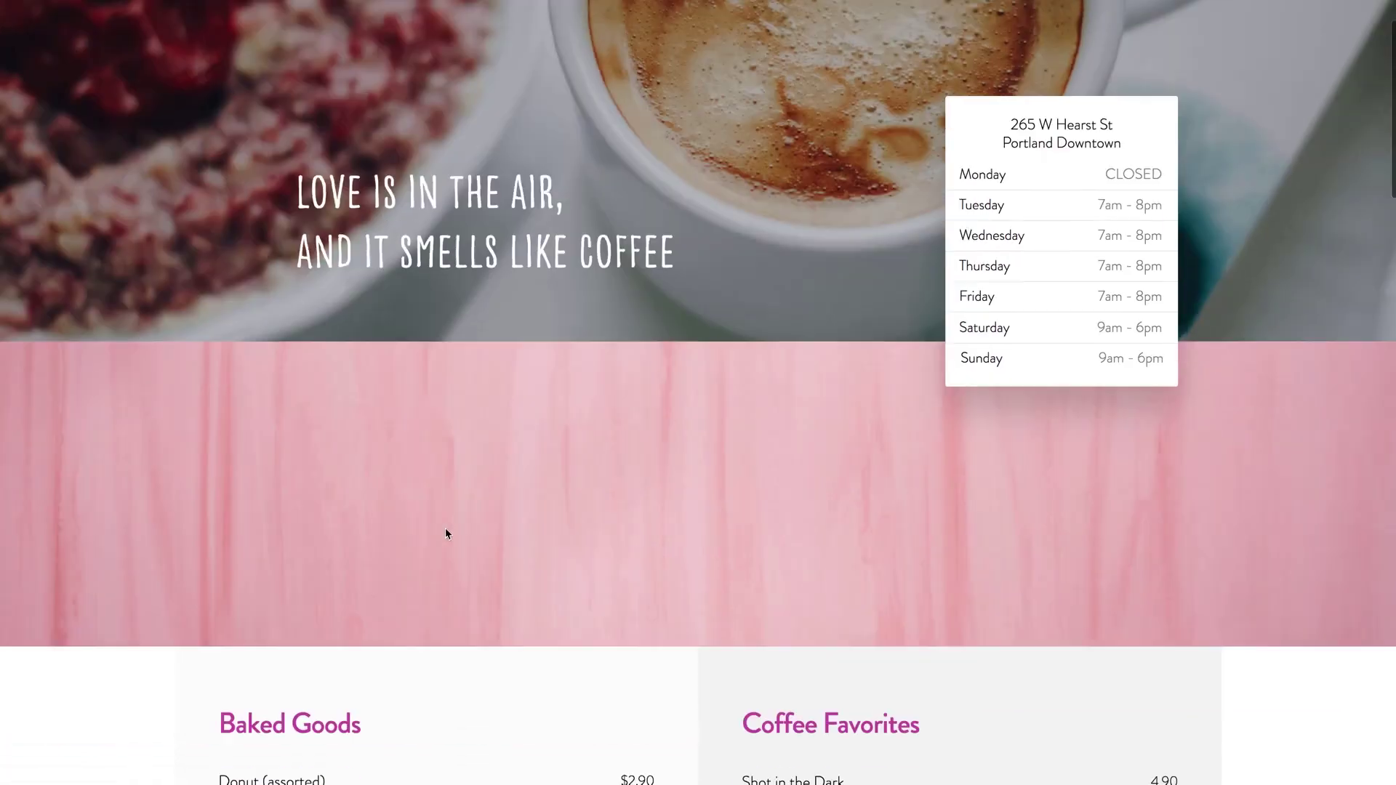
scroll(445, 533, "down", 15)
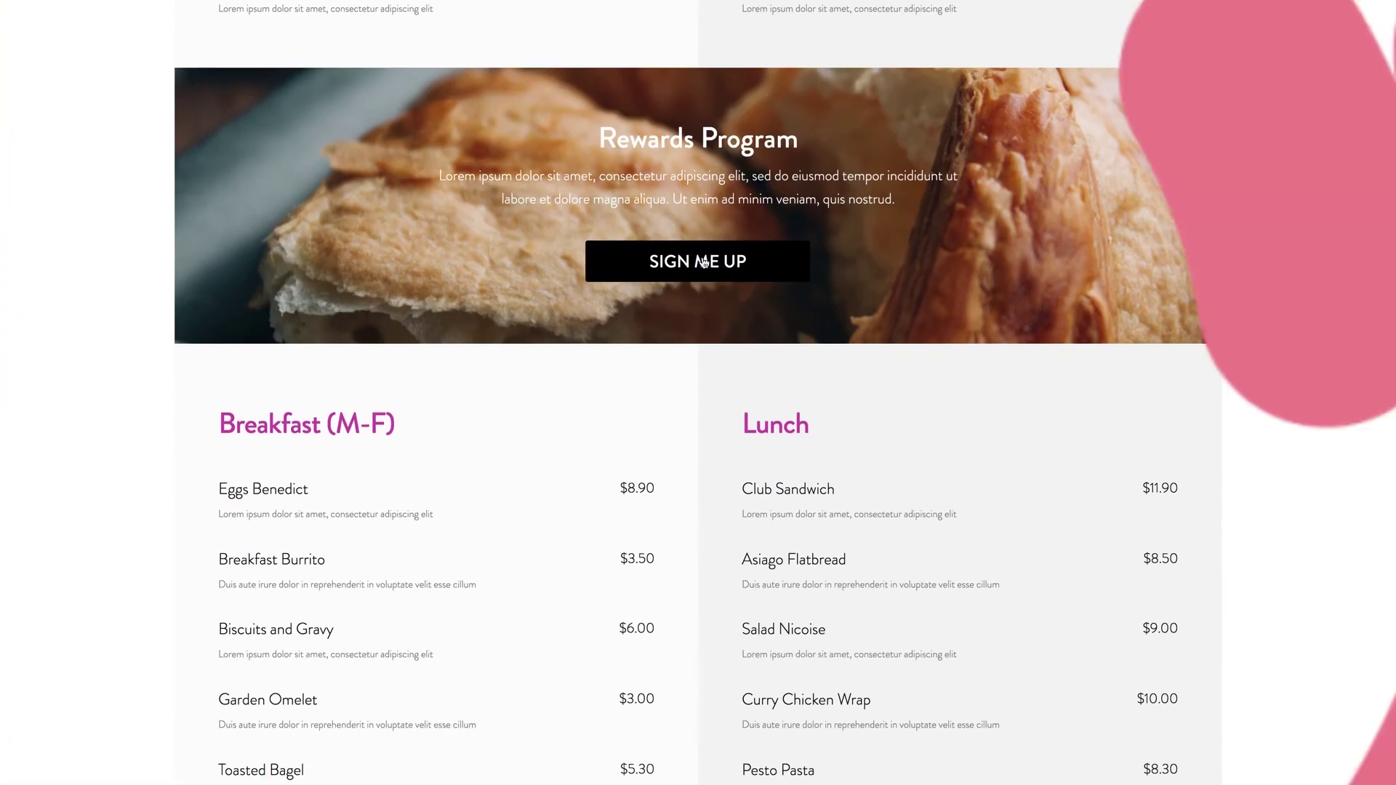
left_click(702, 262)
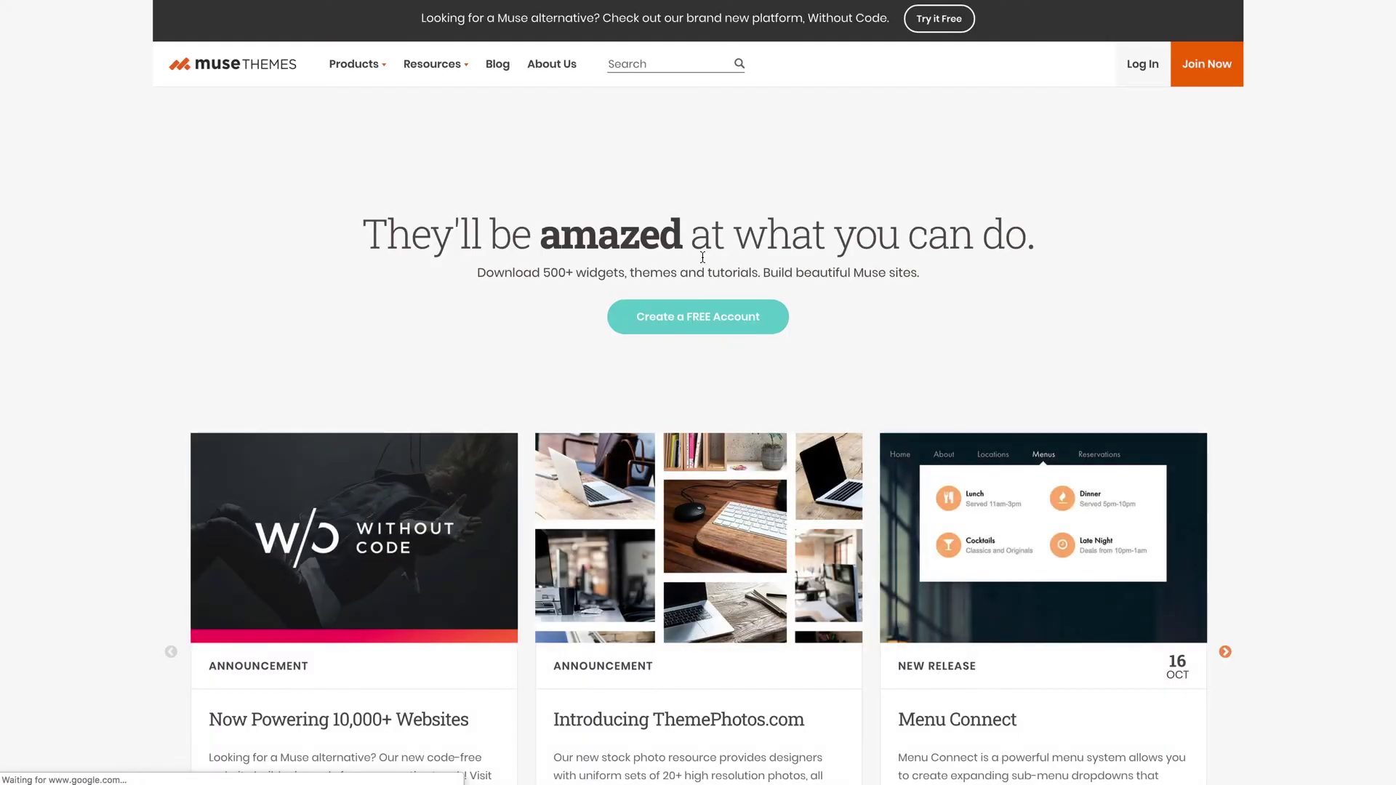